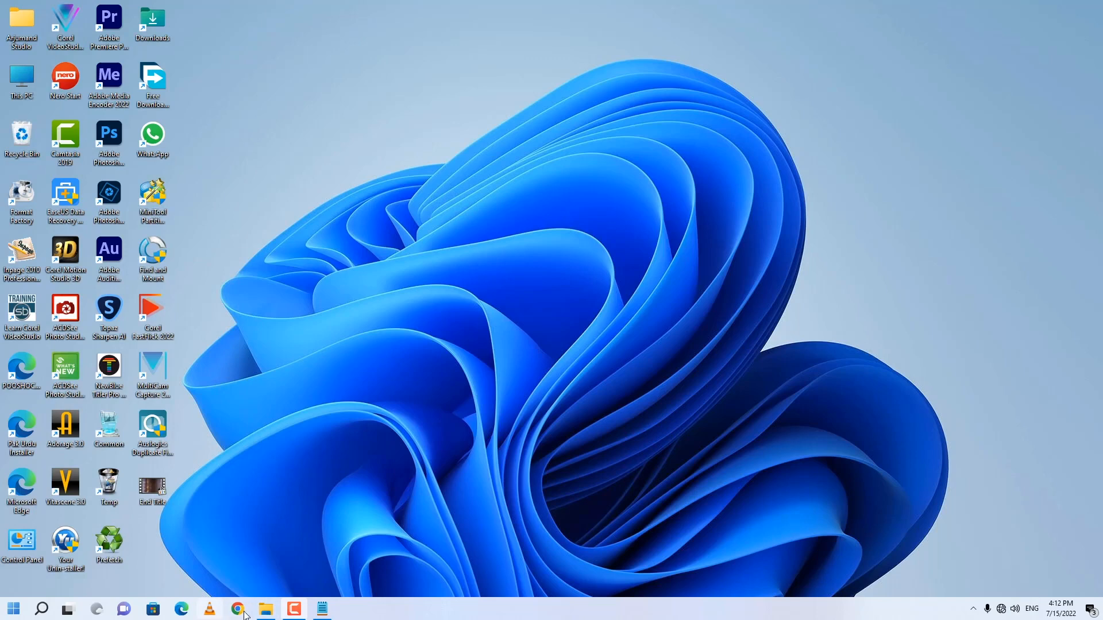
- Open the Adobe 23.6.2022.v.5 Update folder and reveal the full name of the FTUApps Photoshop Elements folder
mouse_move(265, 609)
click(251, 567)
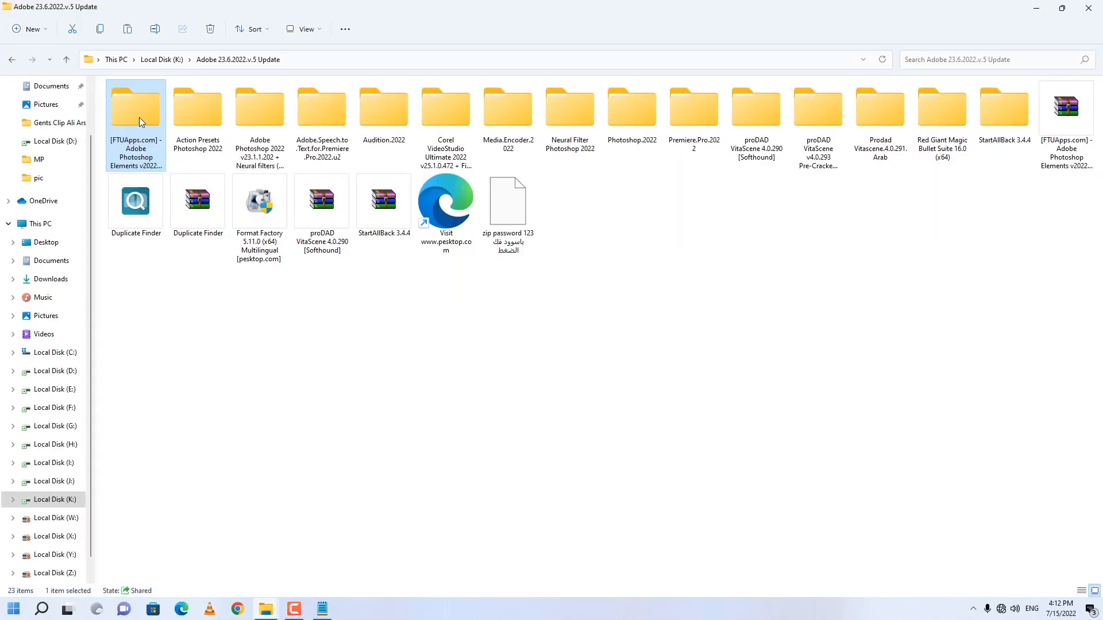
key(F2)
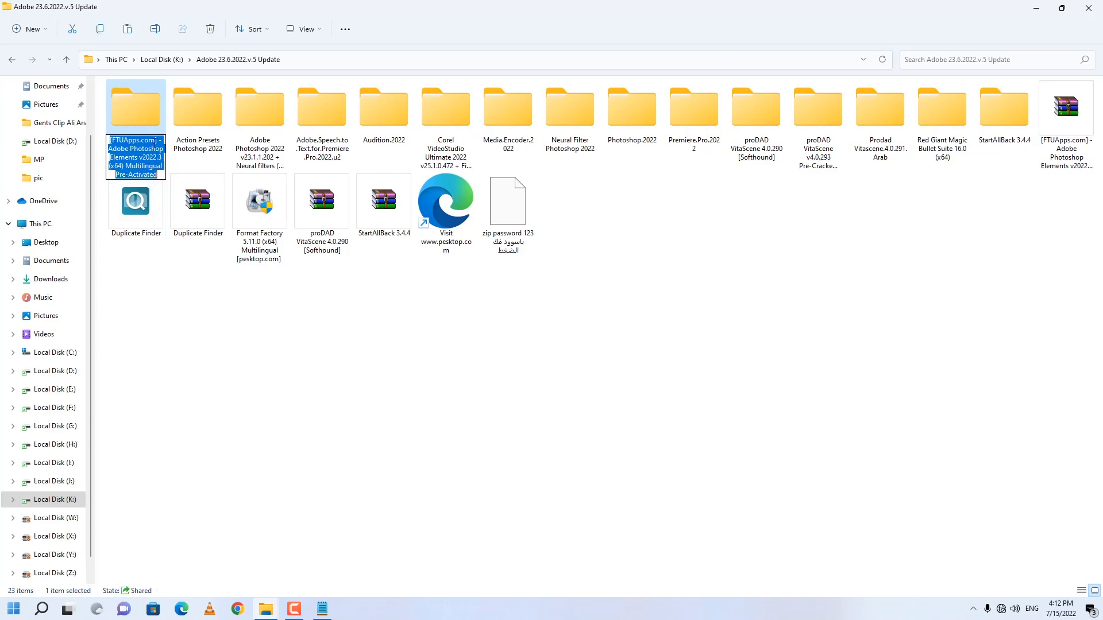
- Launch Adobe Photoshop Elements 2022 from the desktop and open its Photo Editor
key(super+d)
double_click(133, 202)
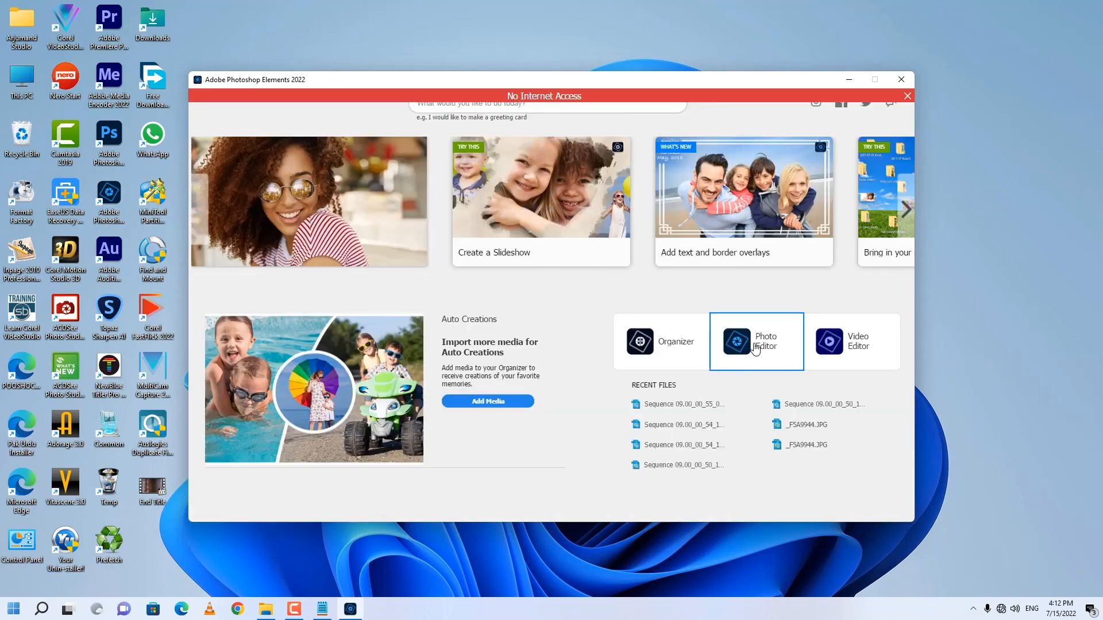
click(756, 349)
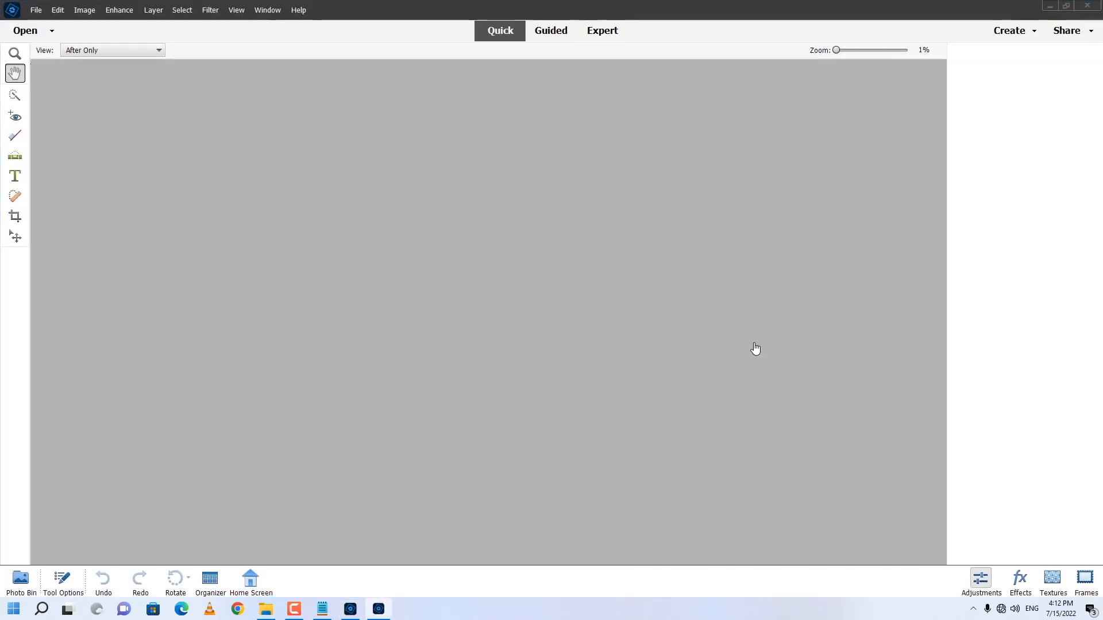
- Load the _F5A9944 photo from the pic folder into the Photo Editor
mouse_move(266, 609)
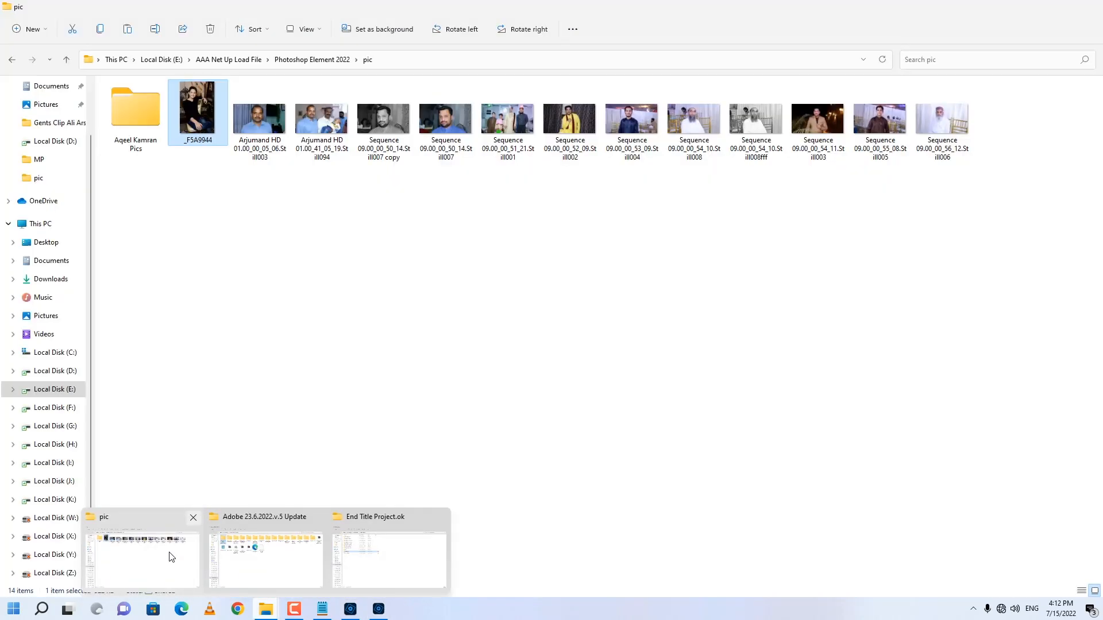
click(170, 552)
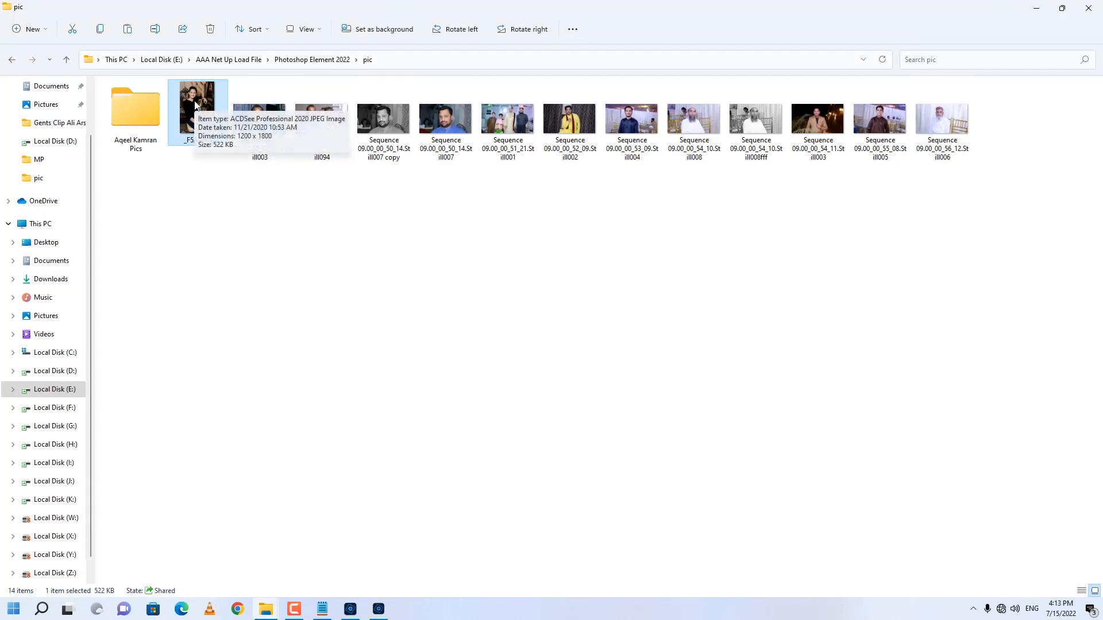
drag(196, 105, 412, 377)
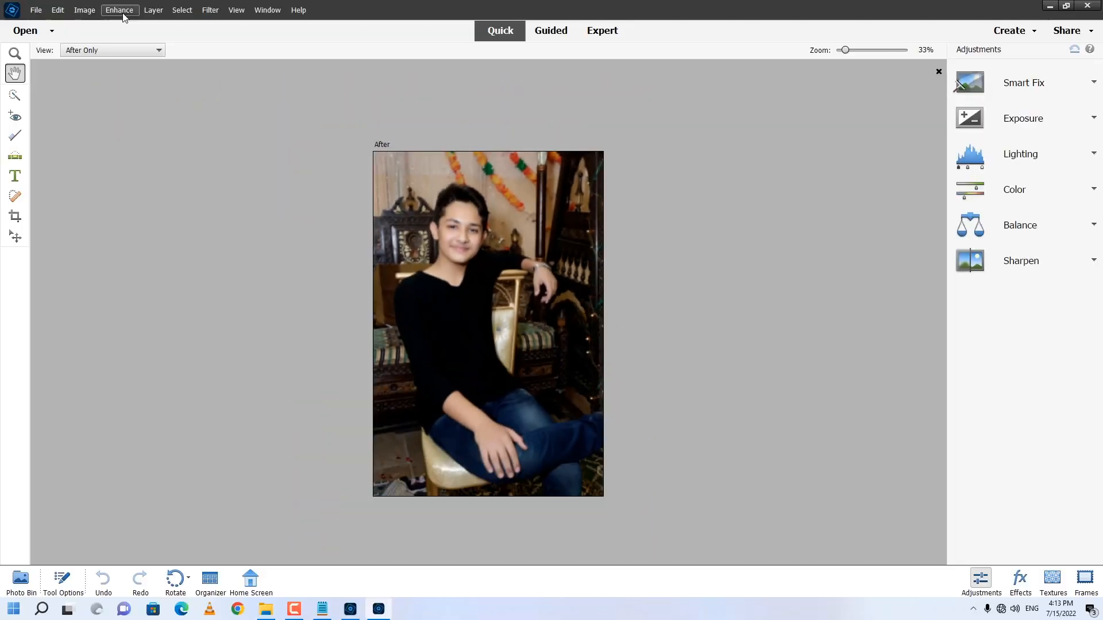
- Apply Shake Reduction to the photo with the shake region centred on the face and the sensitivity raised almost to maximum
click(119, 10)
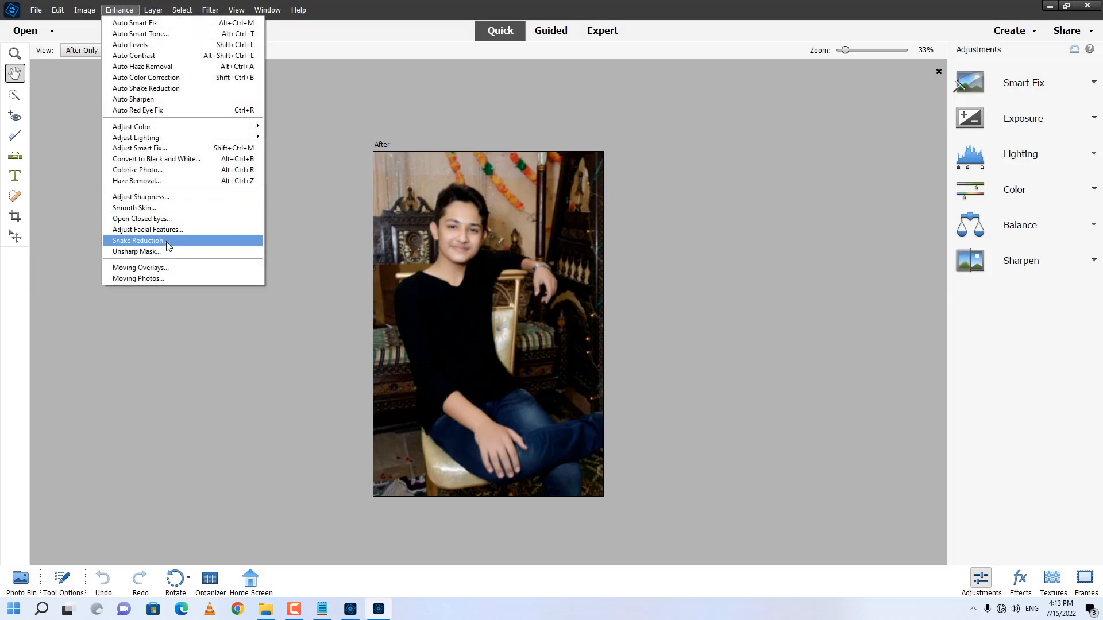
click(138, 241)
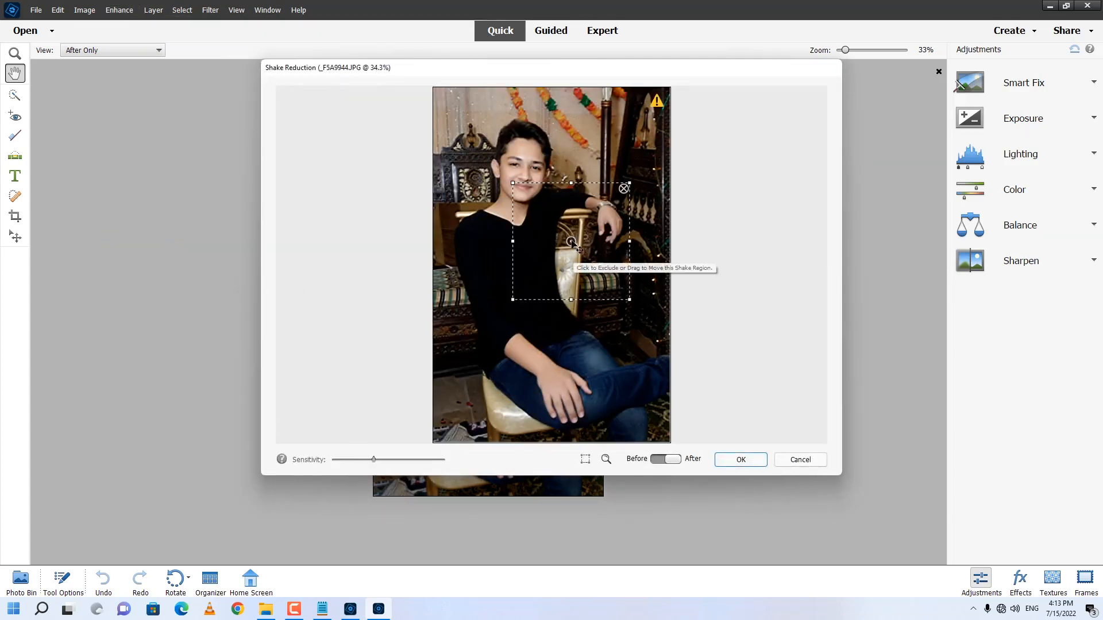
drag(571, 241, 531, 171)
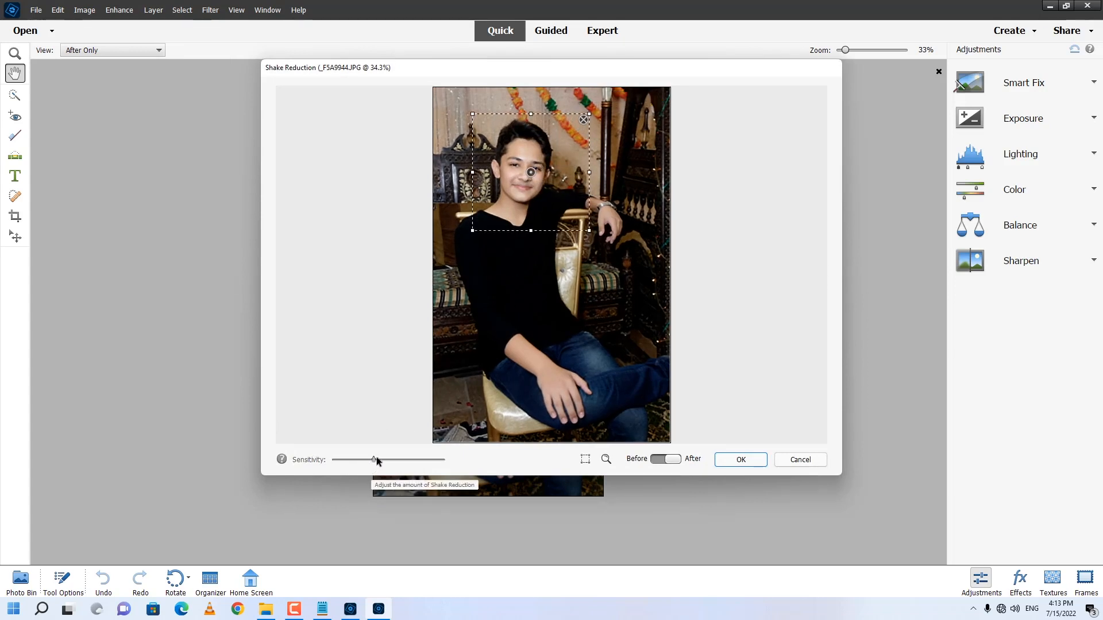
drag(374, 460, 399, 460)
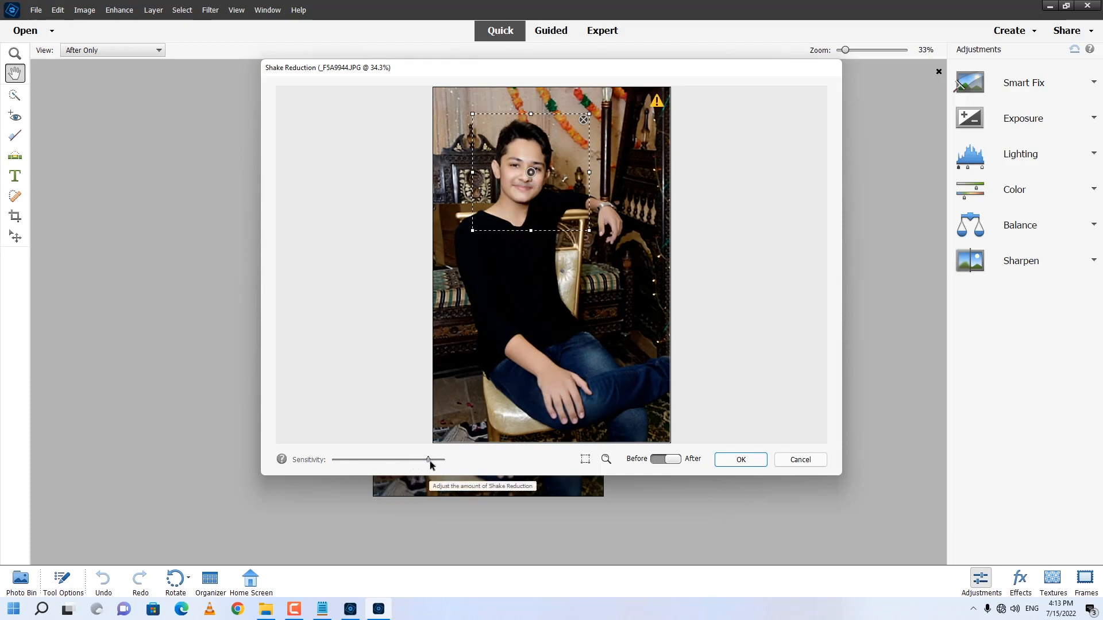
drag(429, 464, 440, 465)
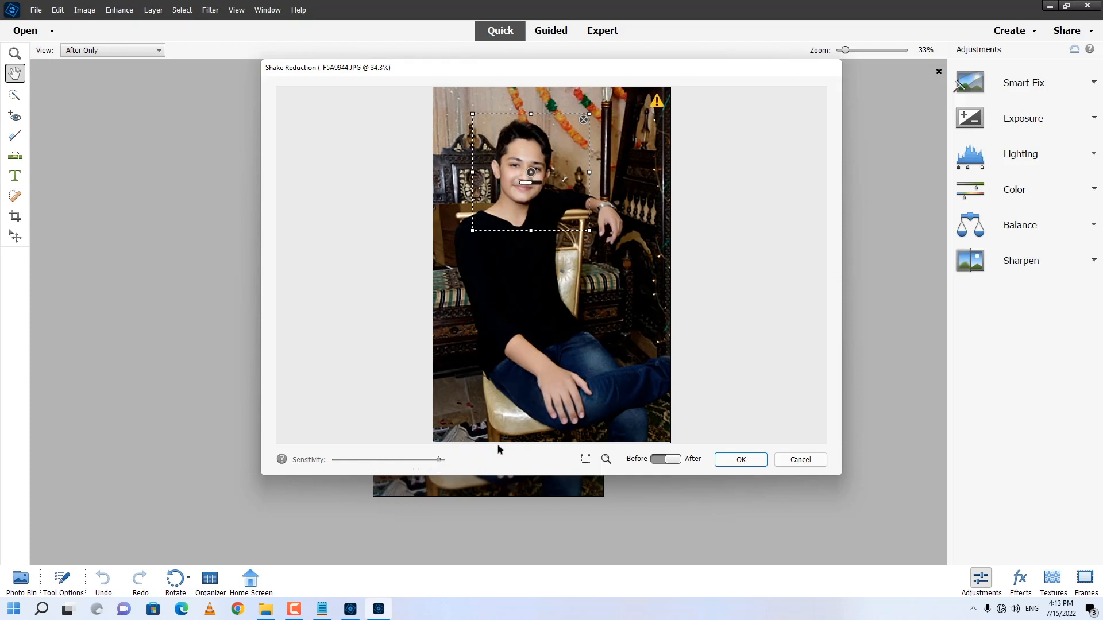
click(745, 461)
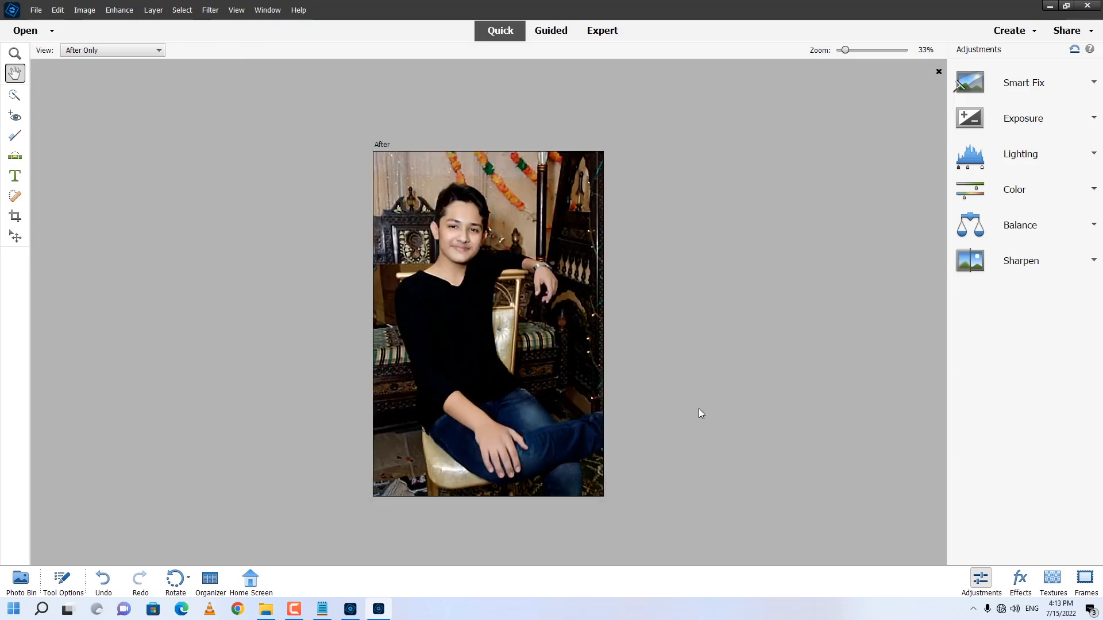
- Save the photo in the pic folder as a JPEG named _F5A9944.1 at Maximum quality (12), Progressive format with 3 scans
key(ctrl+shift+s)
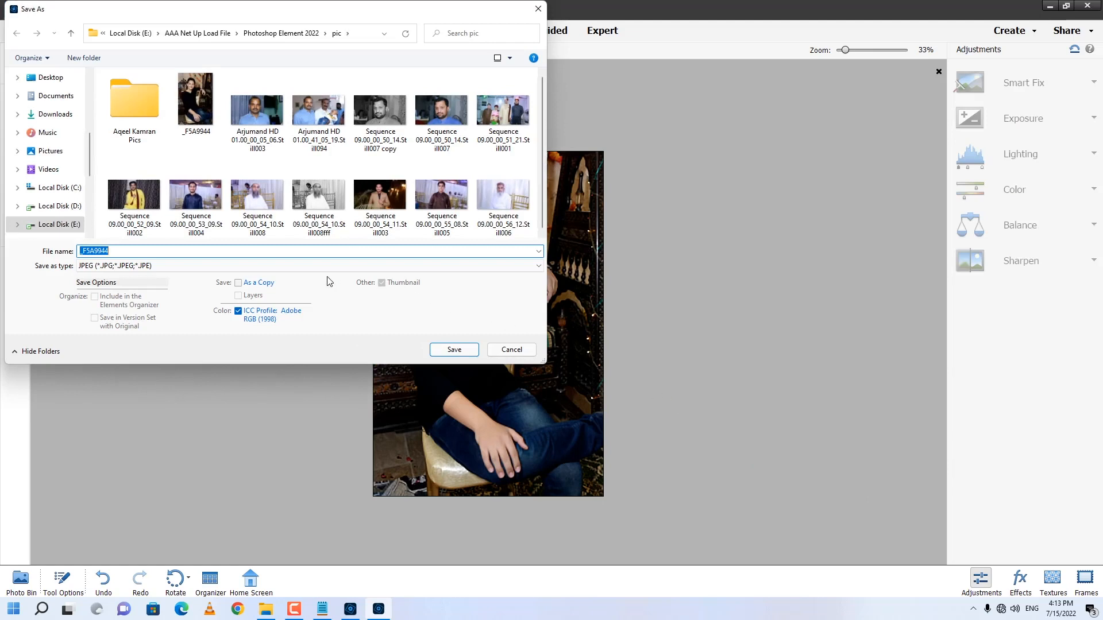
click(113, 252)
text(.)
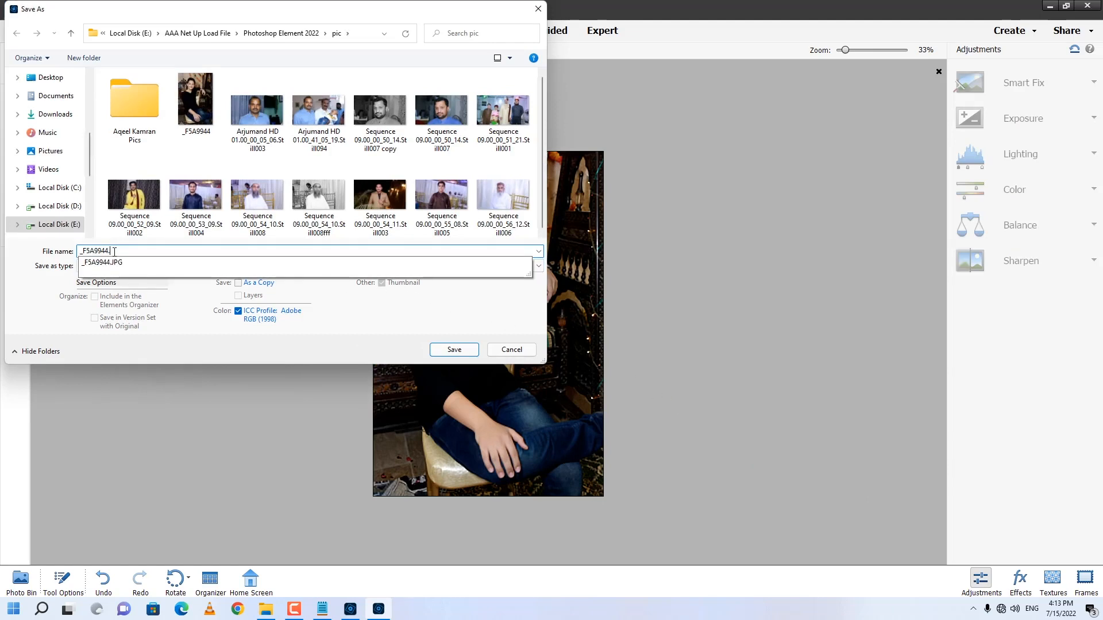
text(1)
key(Return)
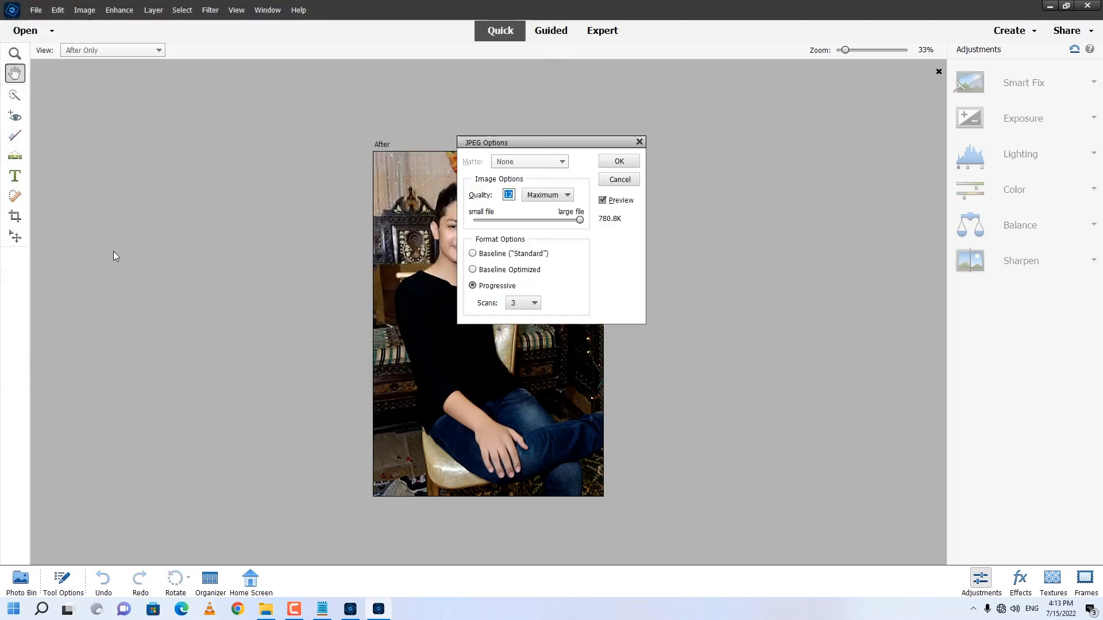
key(Return)
- View the original _F5A9944 photo in ACDSee Quick View and compare it with the saved shake-reduced version
mouse_move(266, 609)
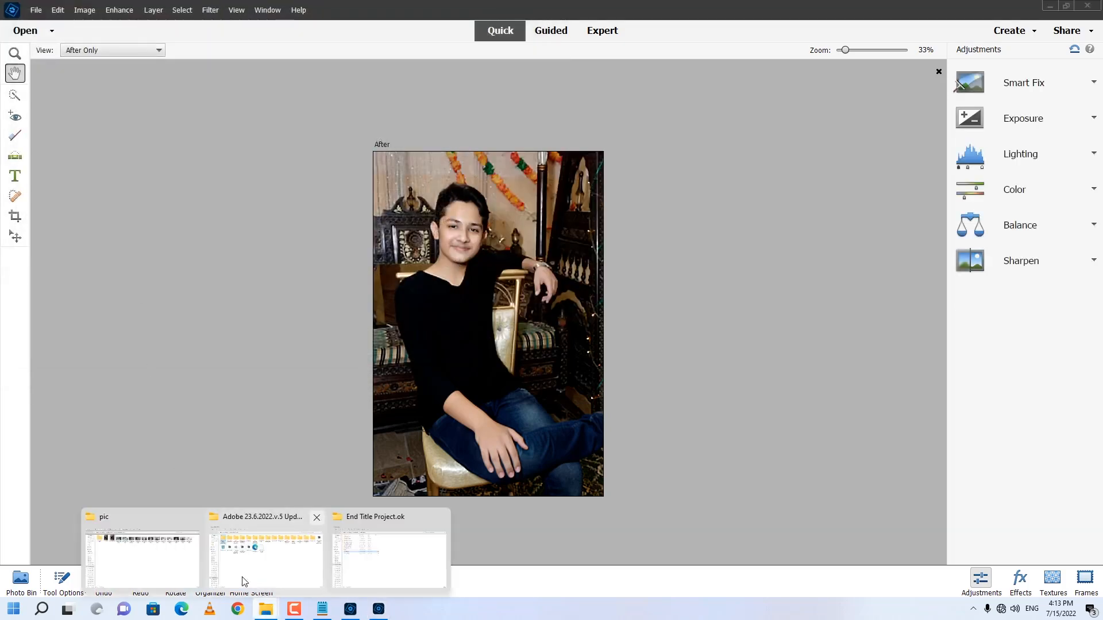
click(241, 551)
double_click(261, 118)
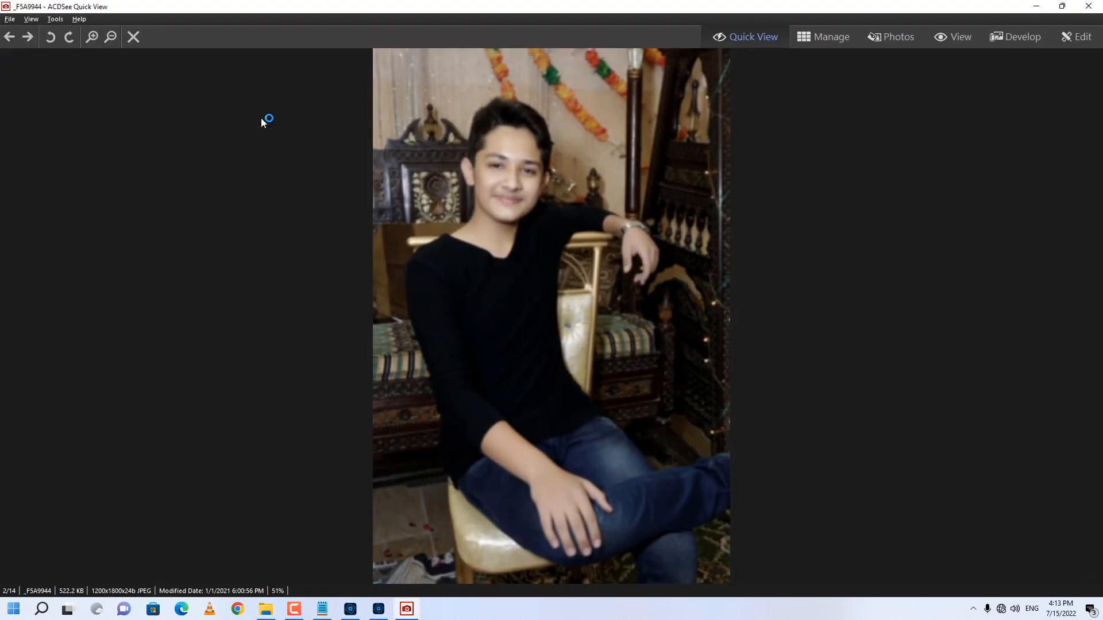
click(8, 38)
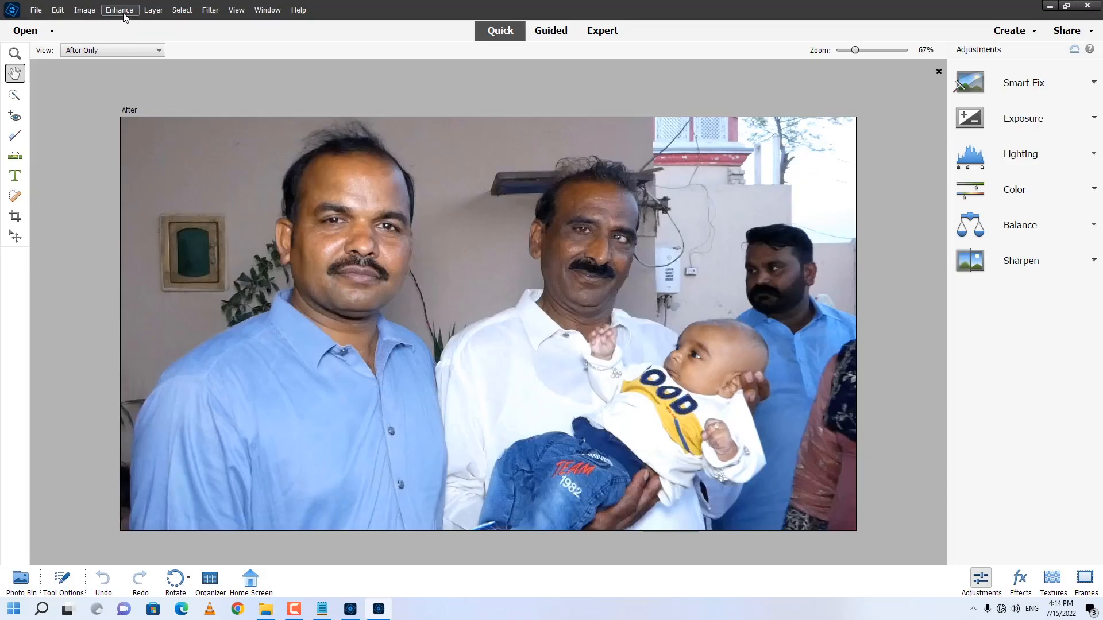
- Apply Open Closed Eyes to the man in the white shirt, using the Still003 portrait from the pic folder as the eye source
click(123, 13)
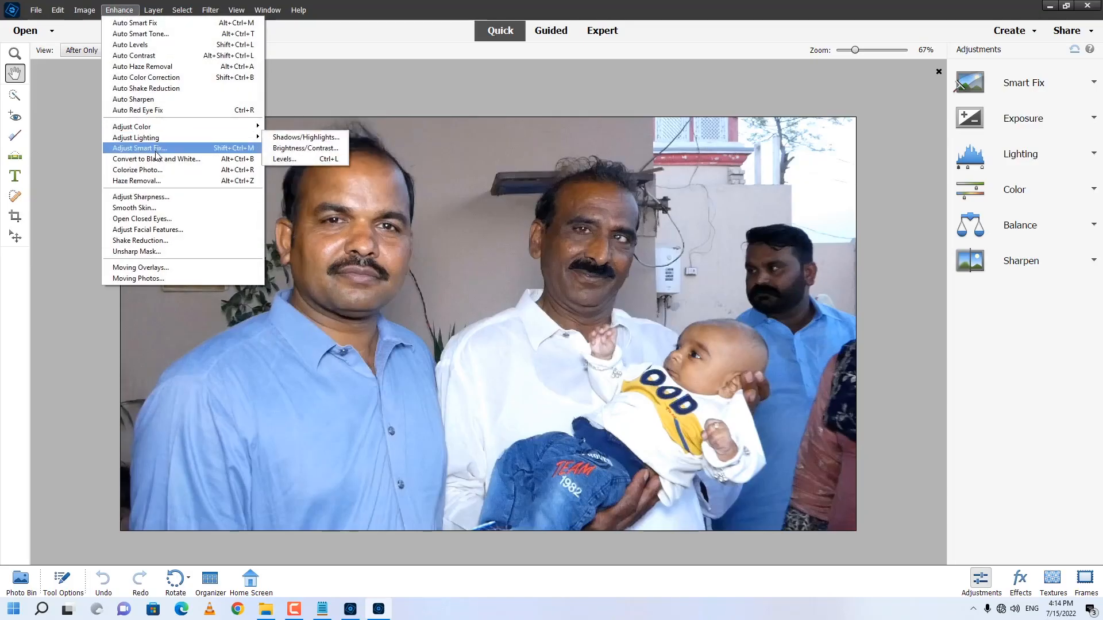
click(174, 220)
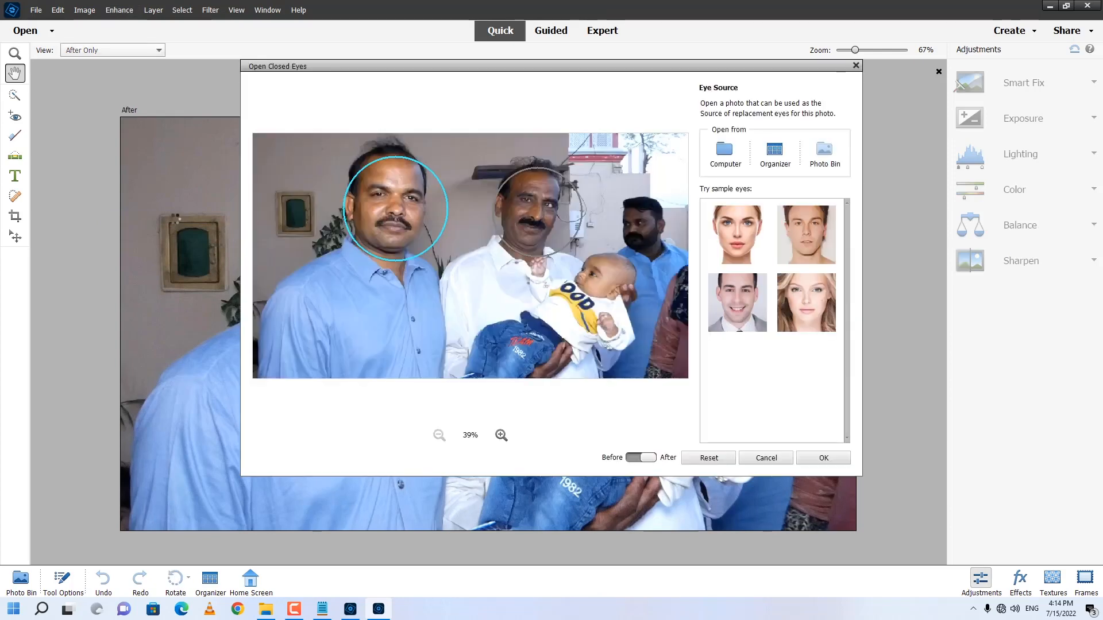
click(530, 222)
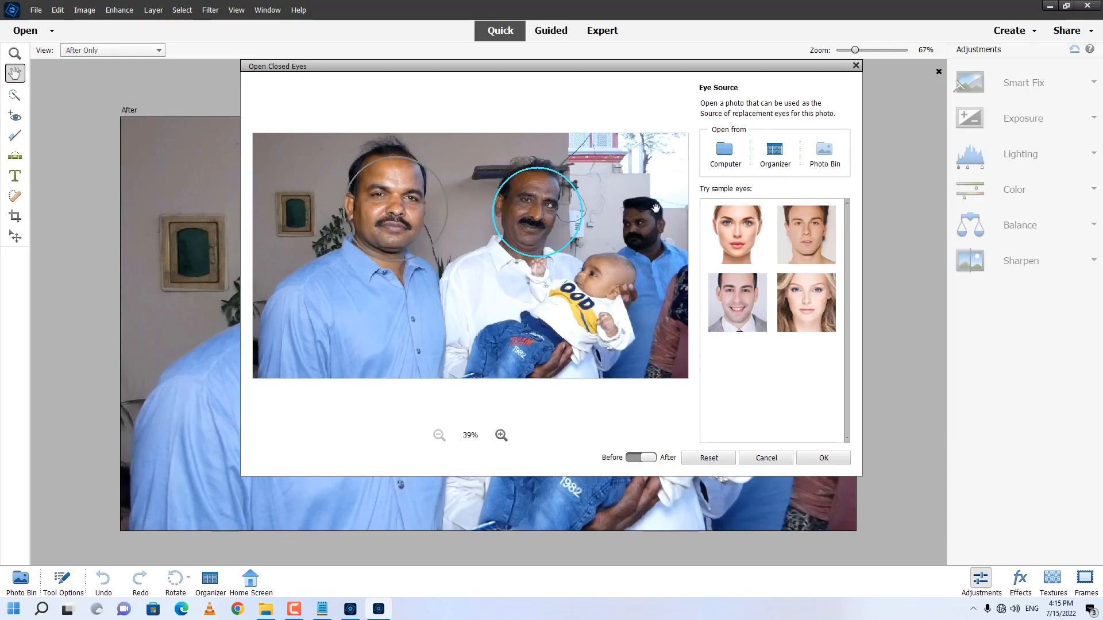
click(725, 154)
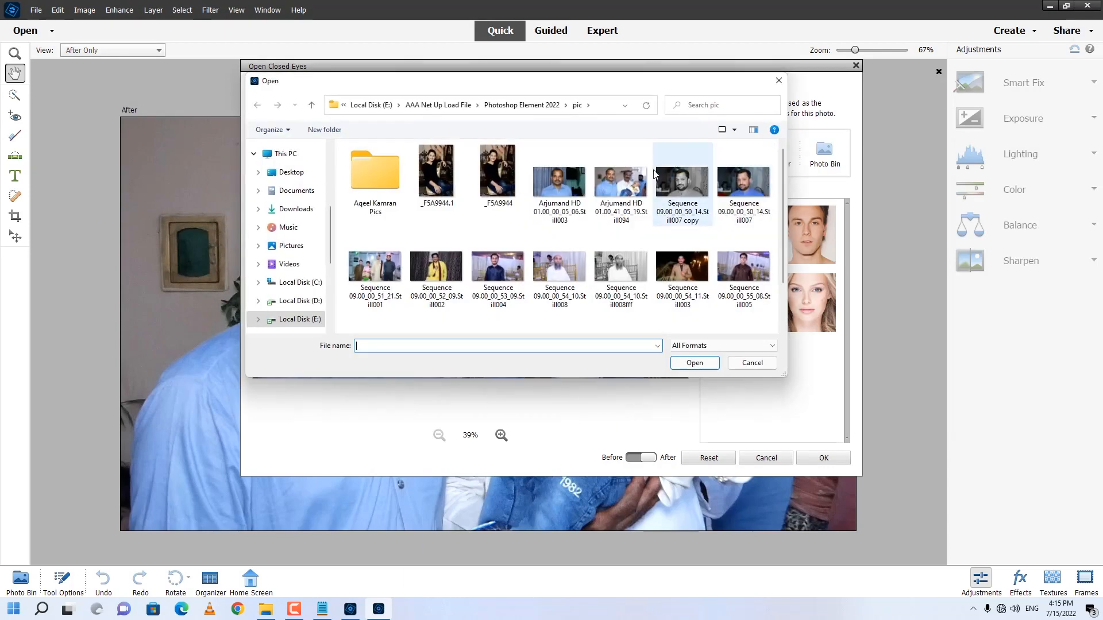
double_click(555, 188)
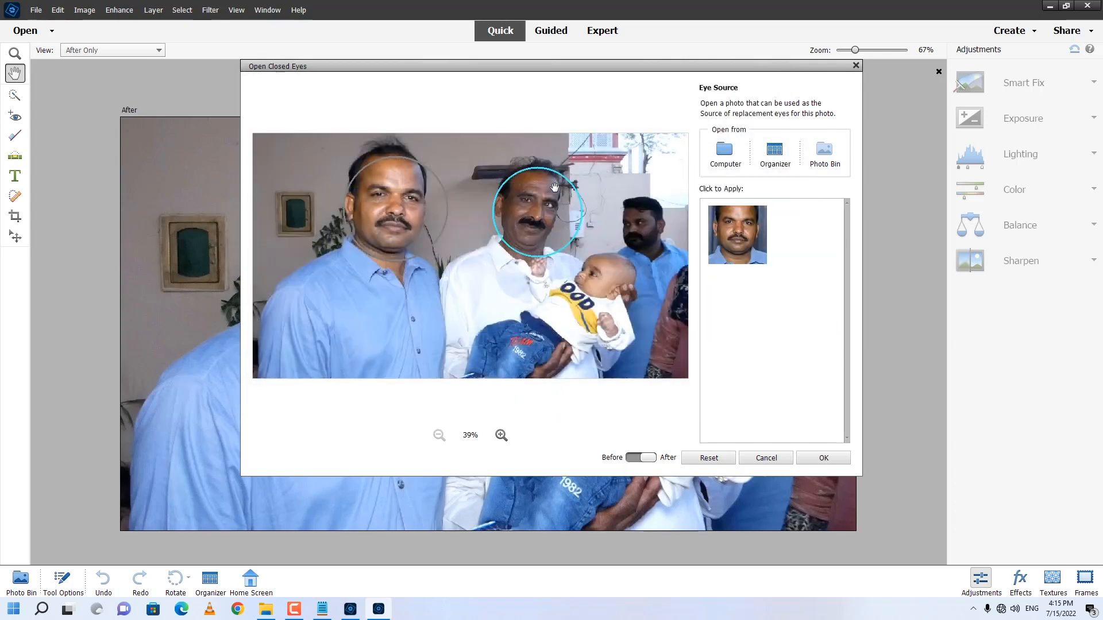
click(741, 236)
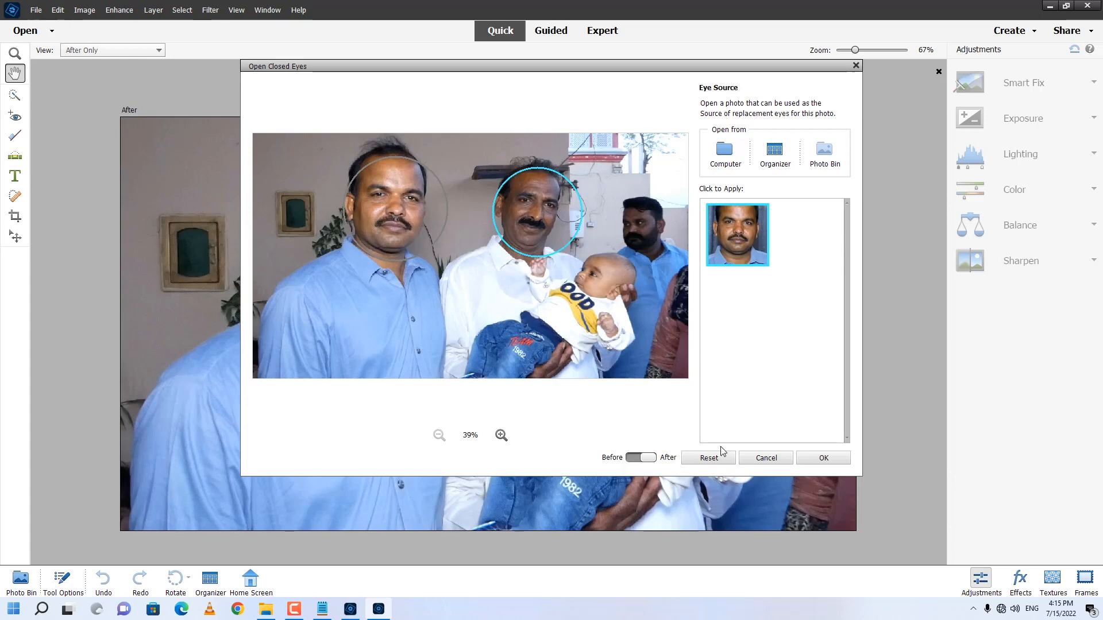
click(824, 458)
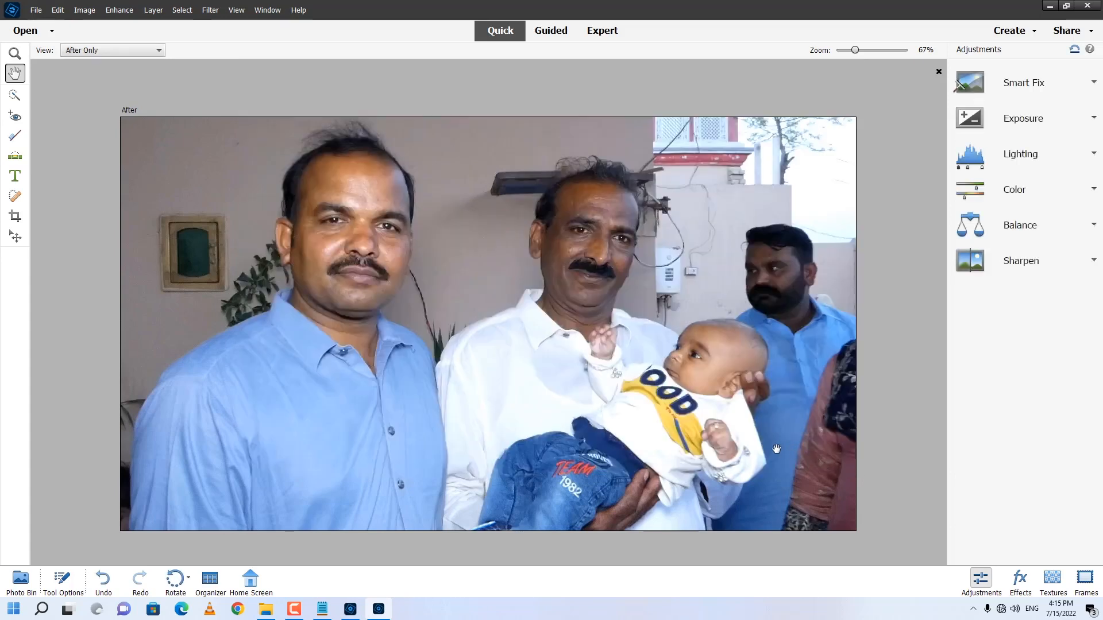
- Compare the original Still094 photo with its edited .111 copy in ACDSee Quick View, and close the viewer
key(alt+Tab)
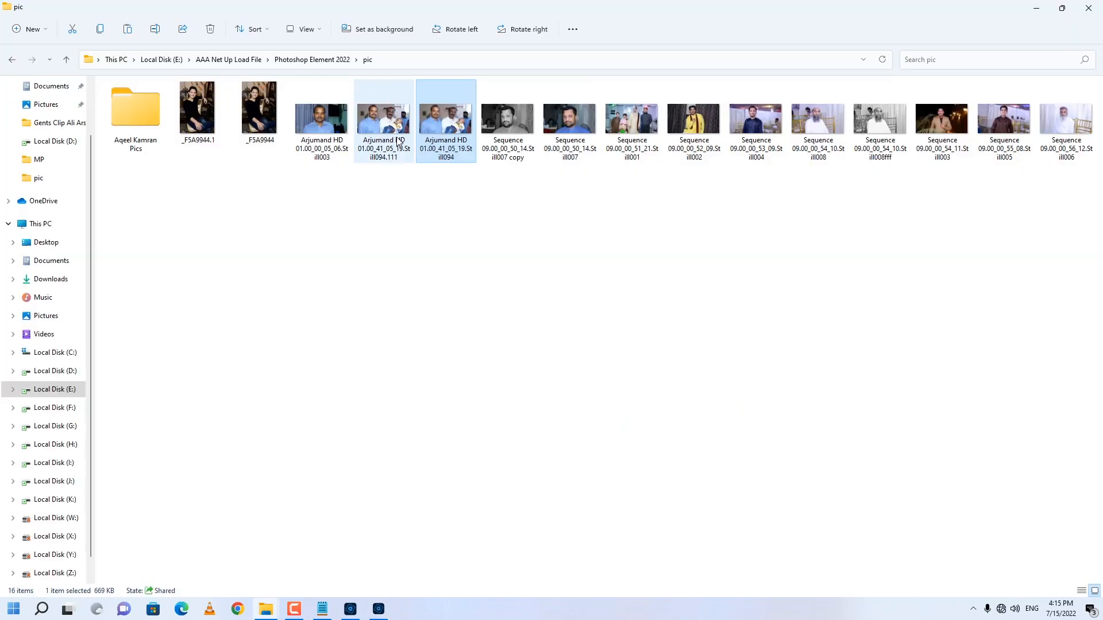
double_click(450, 116)
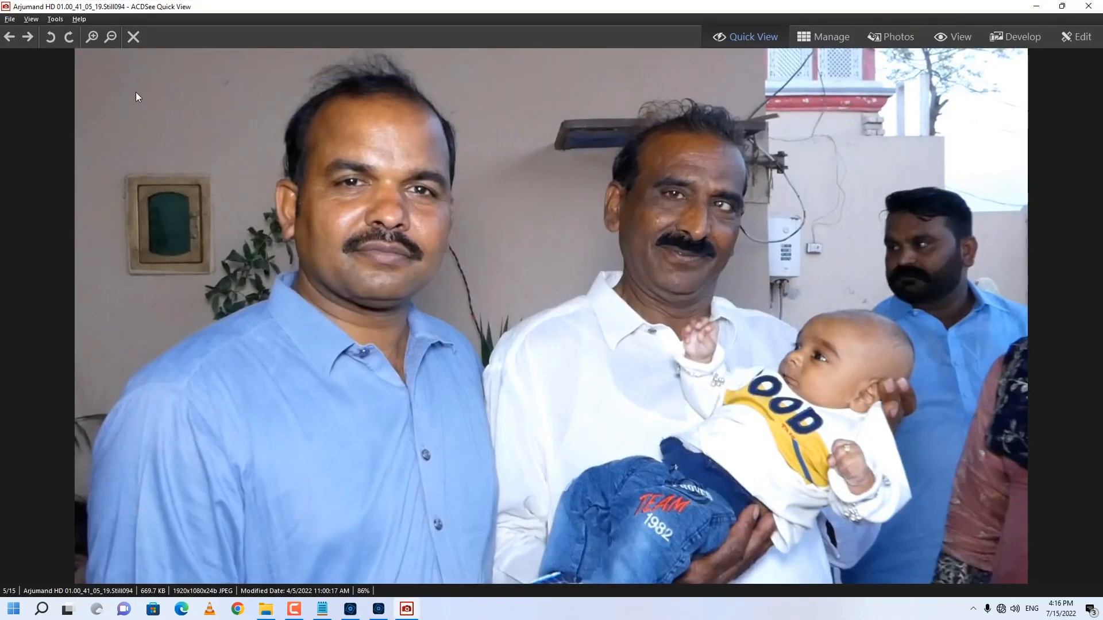
click(8, 38)
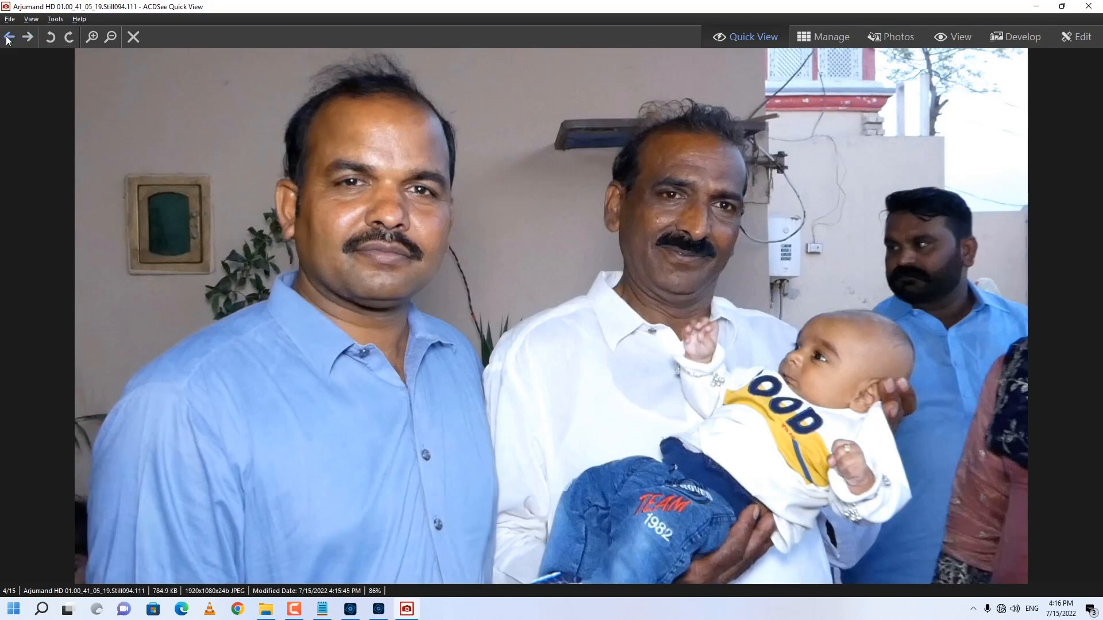
click(1088, 6)
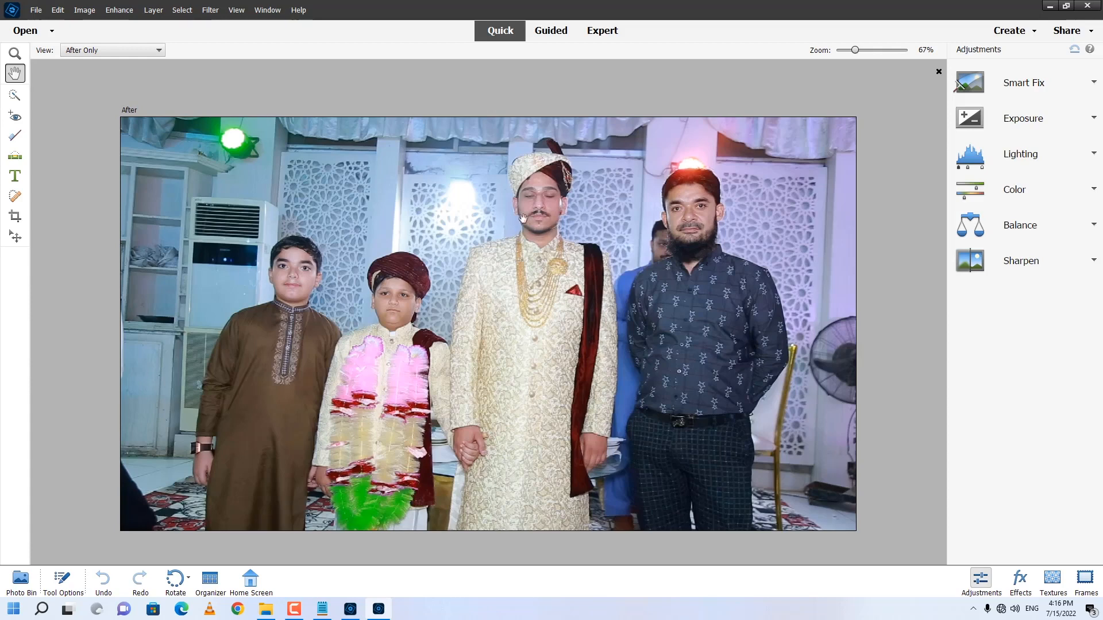
- Apply Open Closed Eyes to the groom in the cream sherwani using the Still002 photo as eye source, and save a copy named Sequence 09.00_00_51_21.Still001.22
click(123, 11)
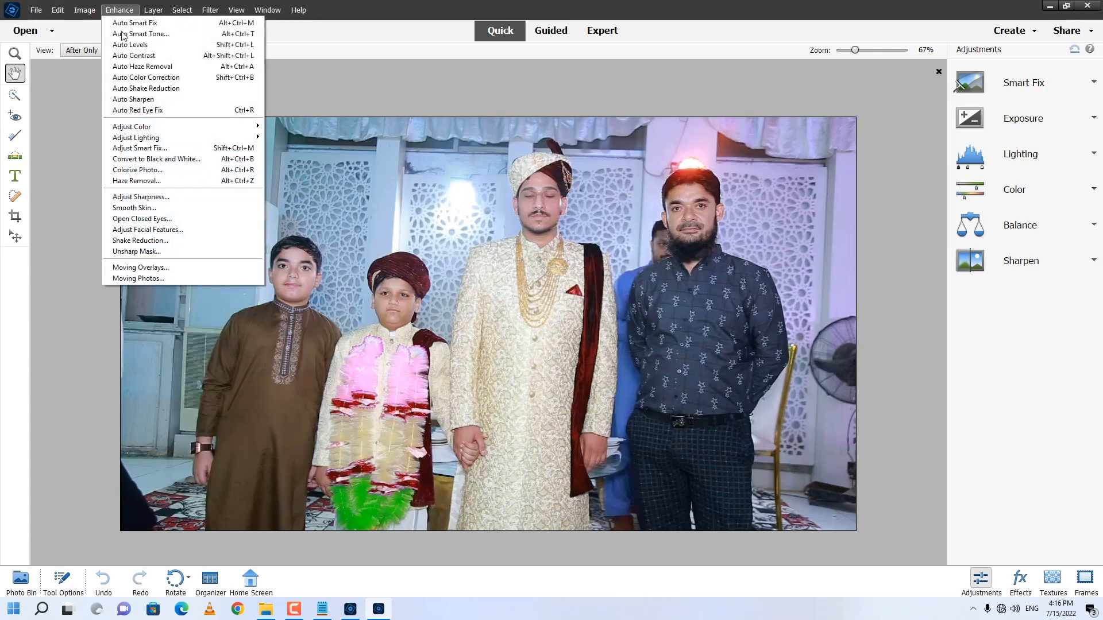
click(161, 224)
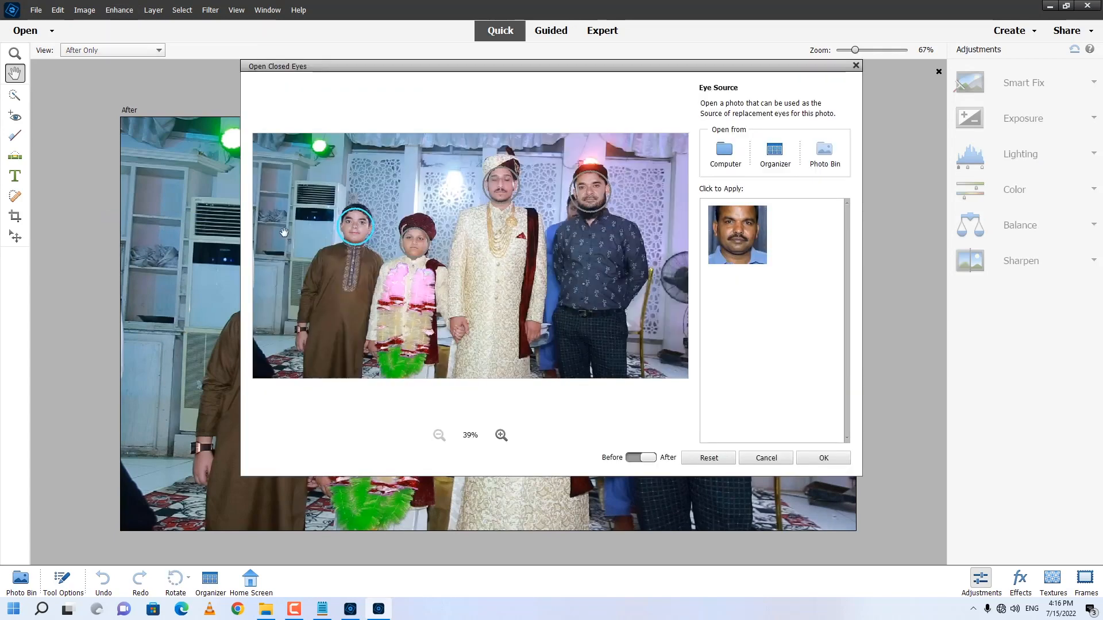
click(504, 188)
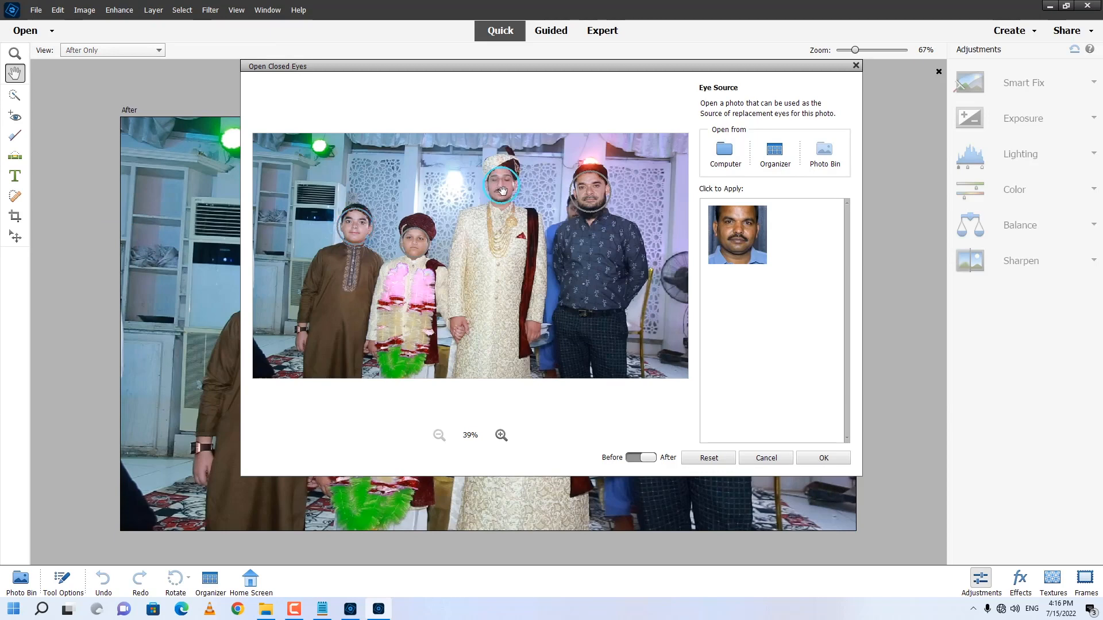
click(729, 154)
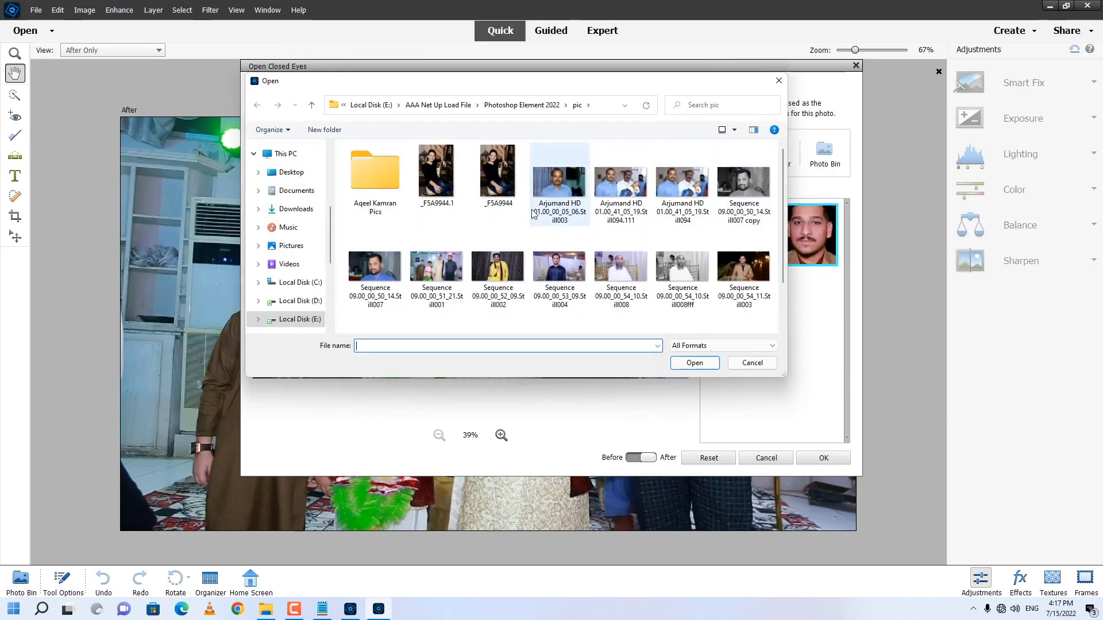
double_click(498, 272)
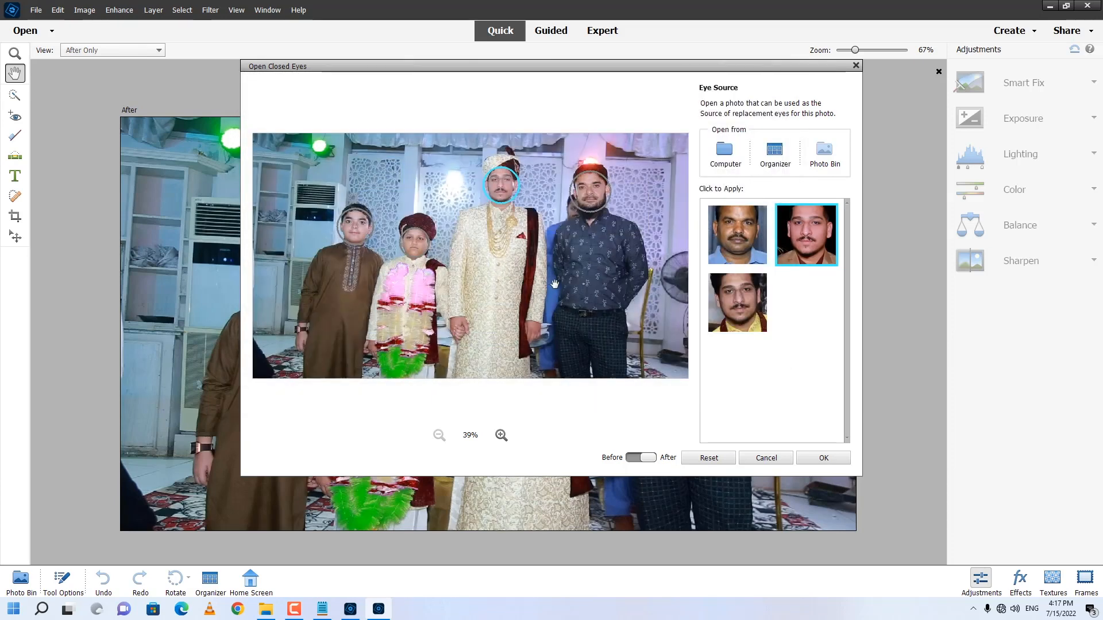
click(739, 312)
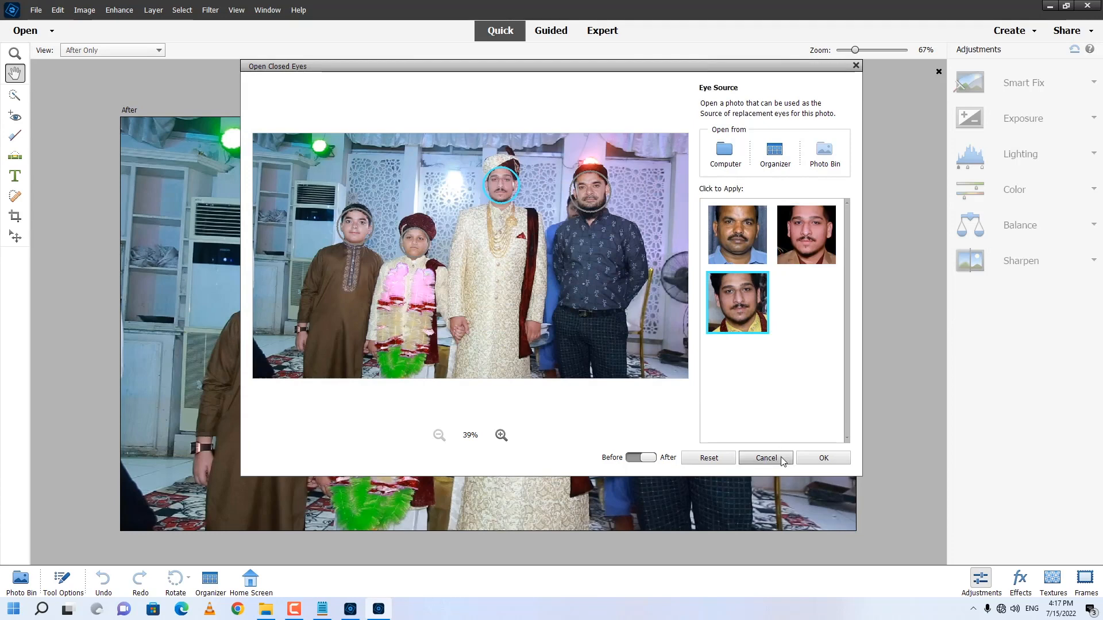
click(824, 458)
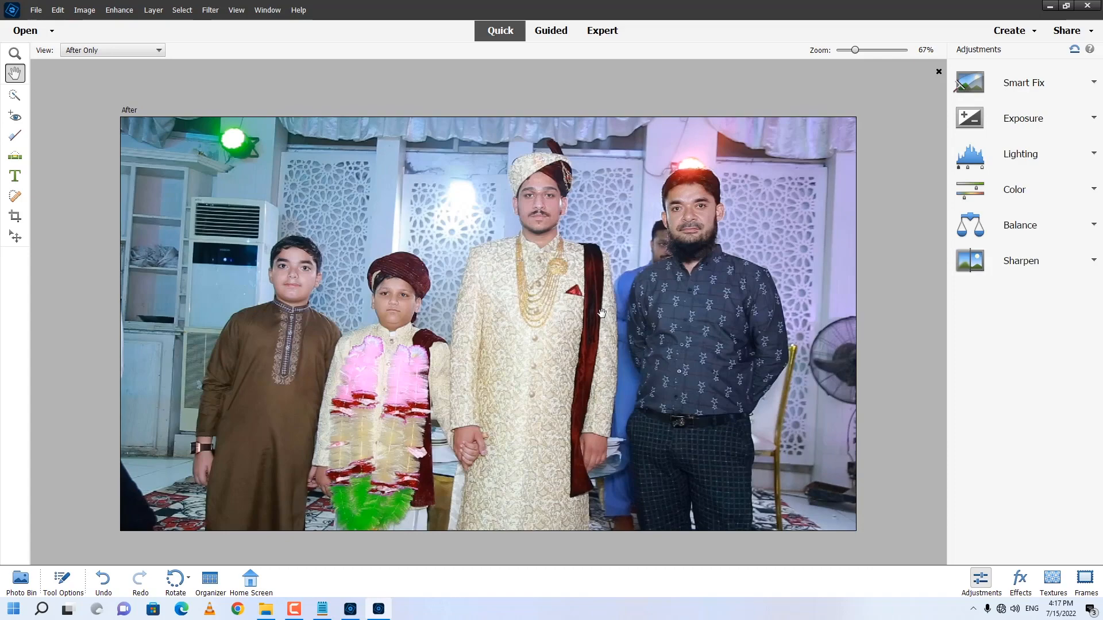
key(ctrl+shift+s)
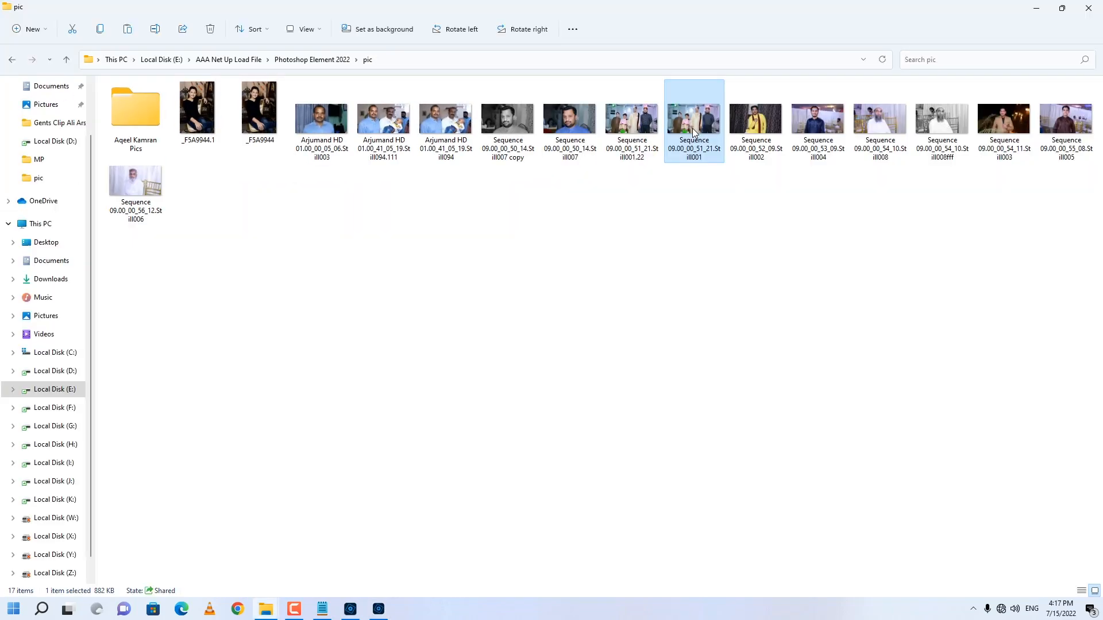
- Compare the original Still001 photo with its edited .22 copy in ACDSee Quick View, and close the viewer
double_click(693, 132)
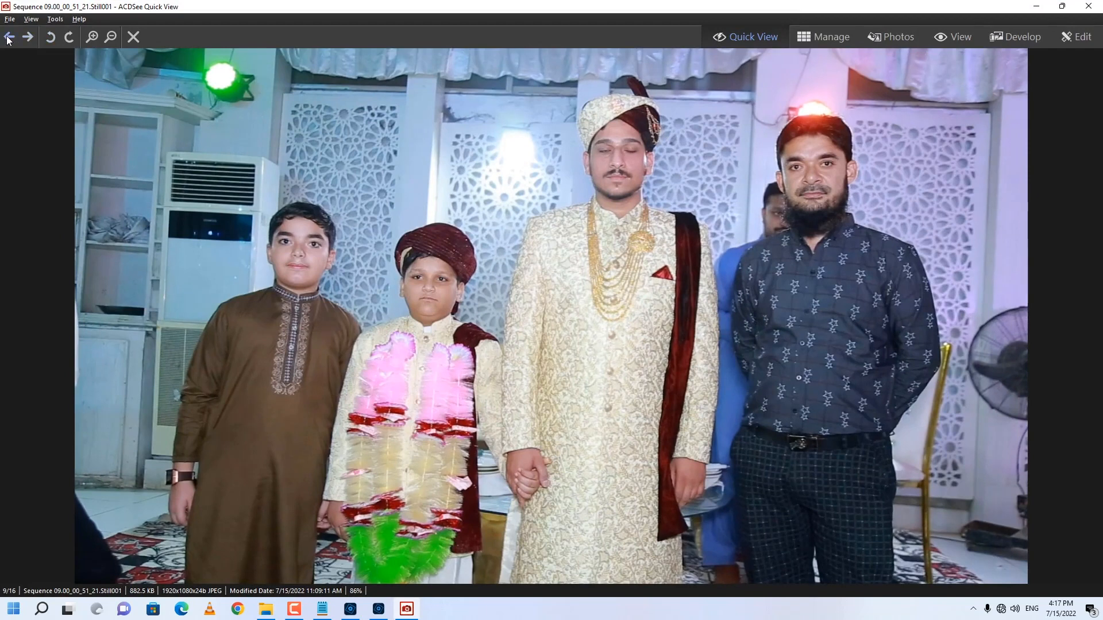
click(8, 37)
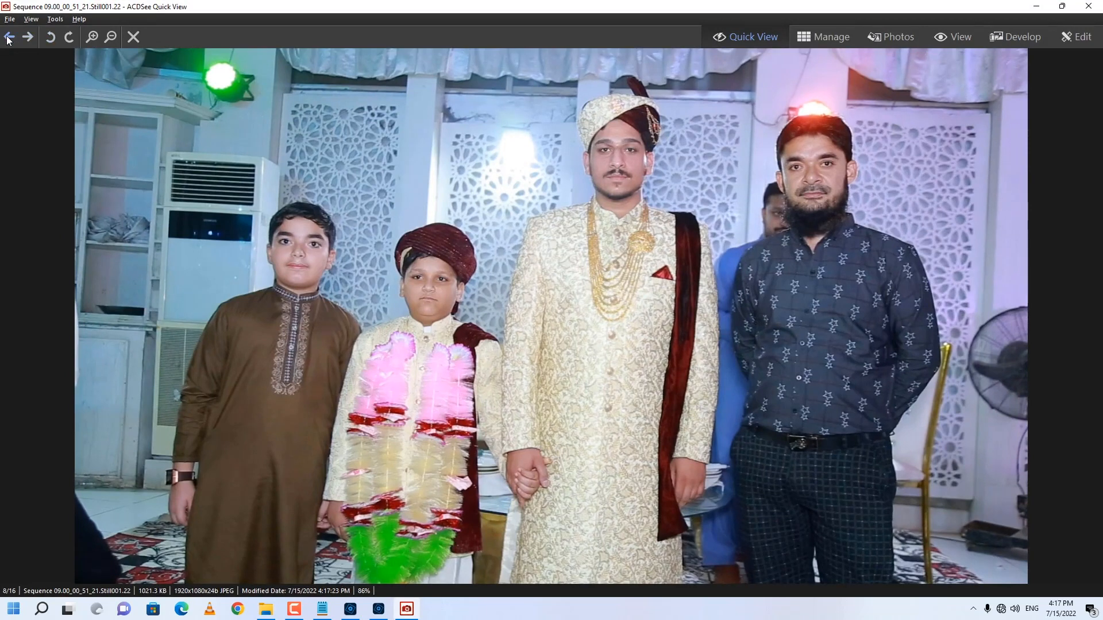
click(1088, 6)
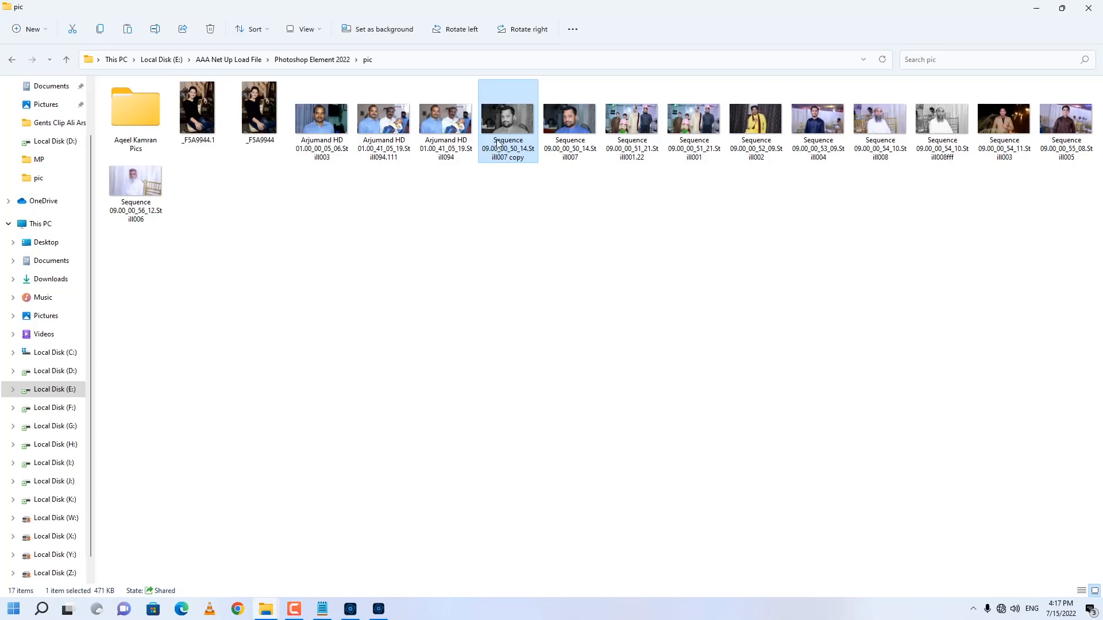
- Open the black-and-white Still007 copy photo in Photoshop Elements and start Colorize Photo in Manual mode
drag(508, 119, 471, 360)
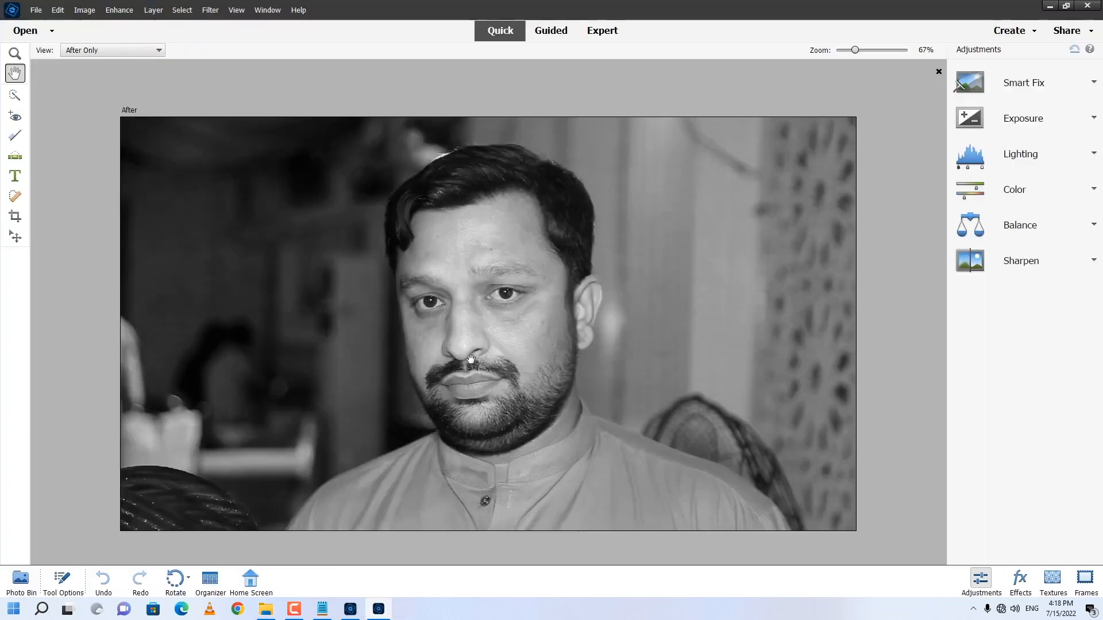
click(123, 11)
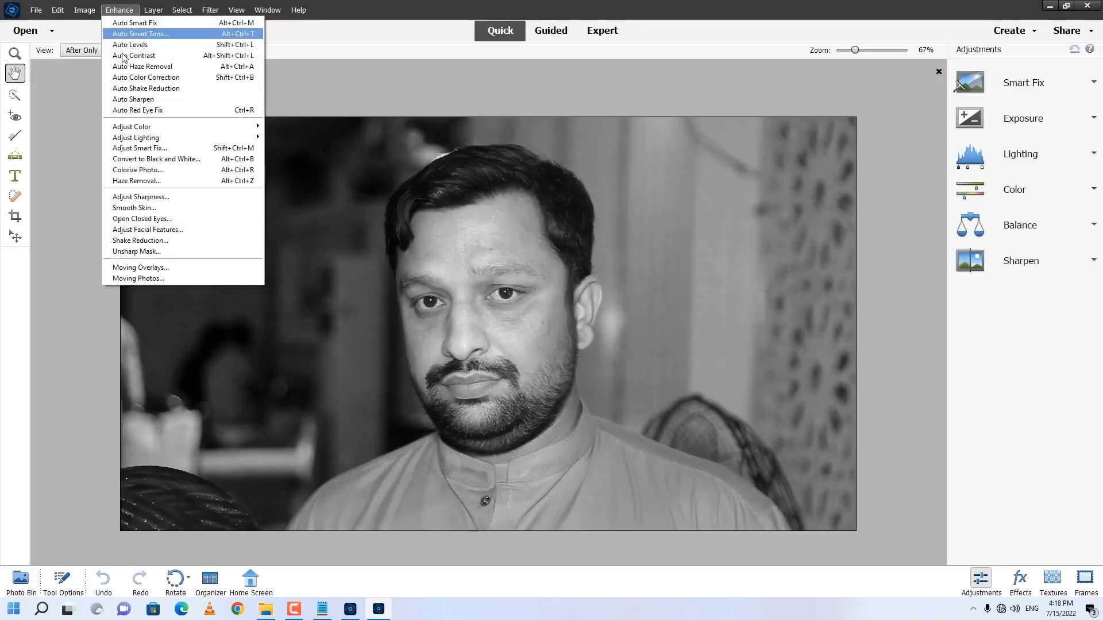
click(160, 170)
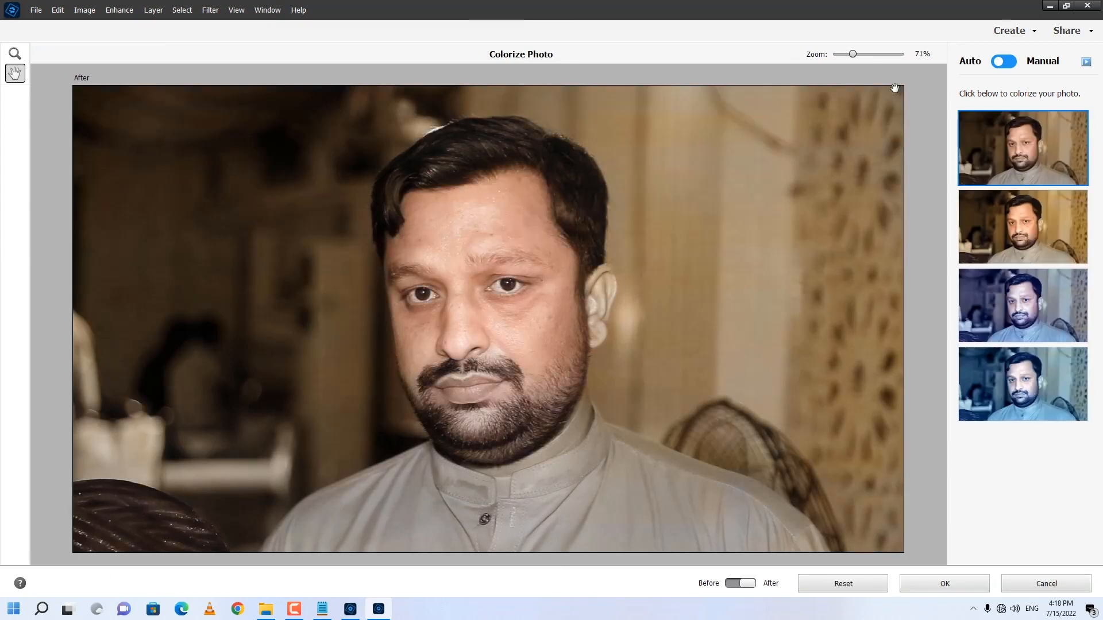
click(1014, 64)
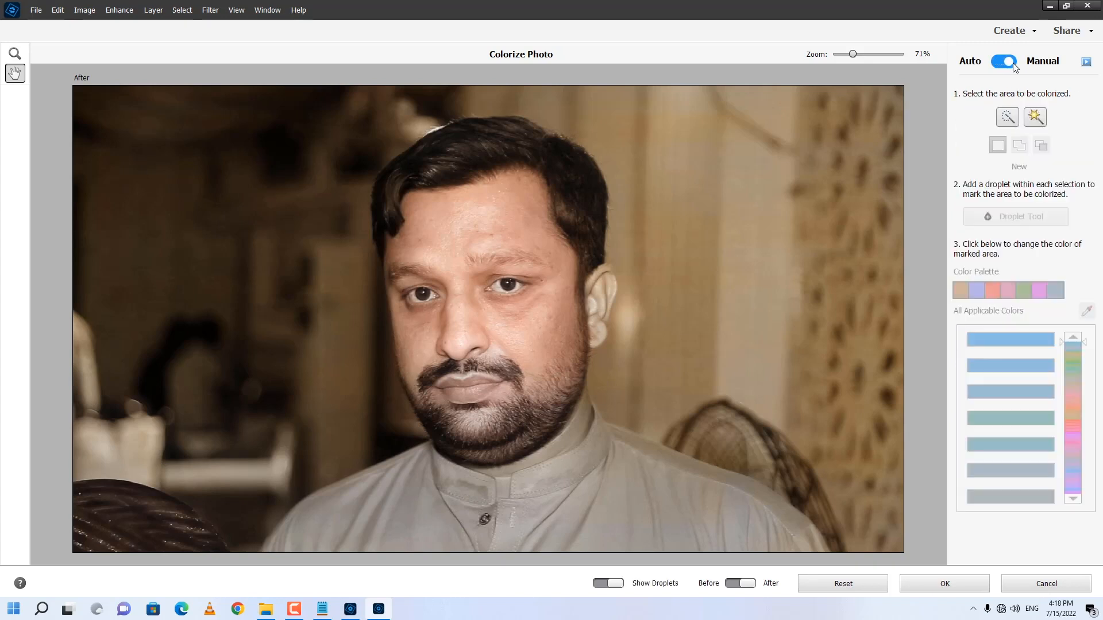
click(1035, 118)
click(688, 310)
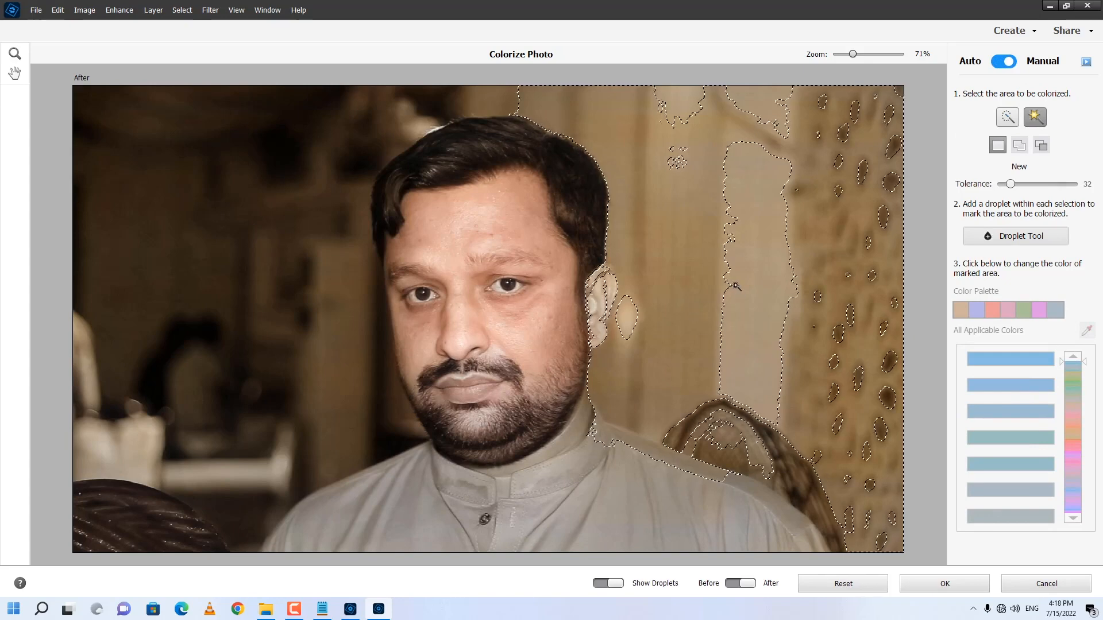
key(ctrl+z)
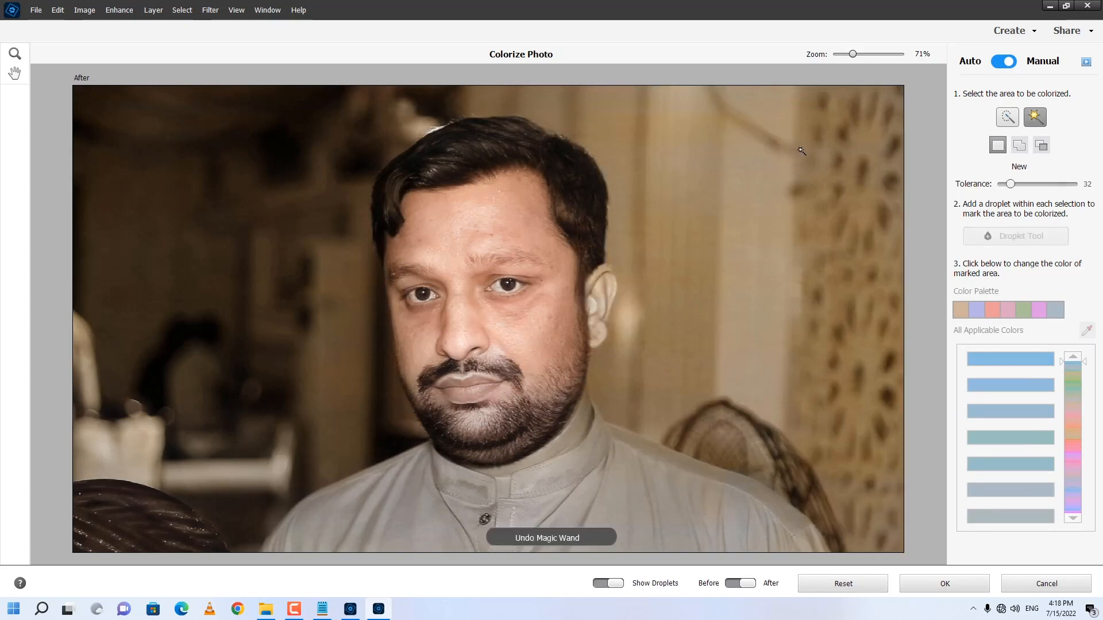
- Select the man's entire shirt, including the collar and both shoulders, with the Quick Selection tool
click(1009, 119)
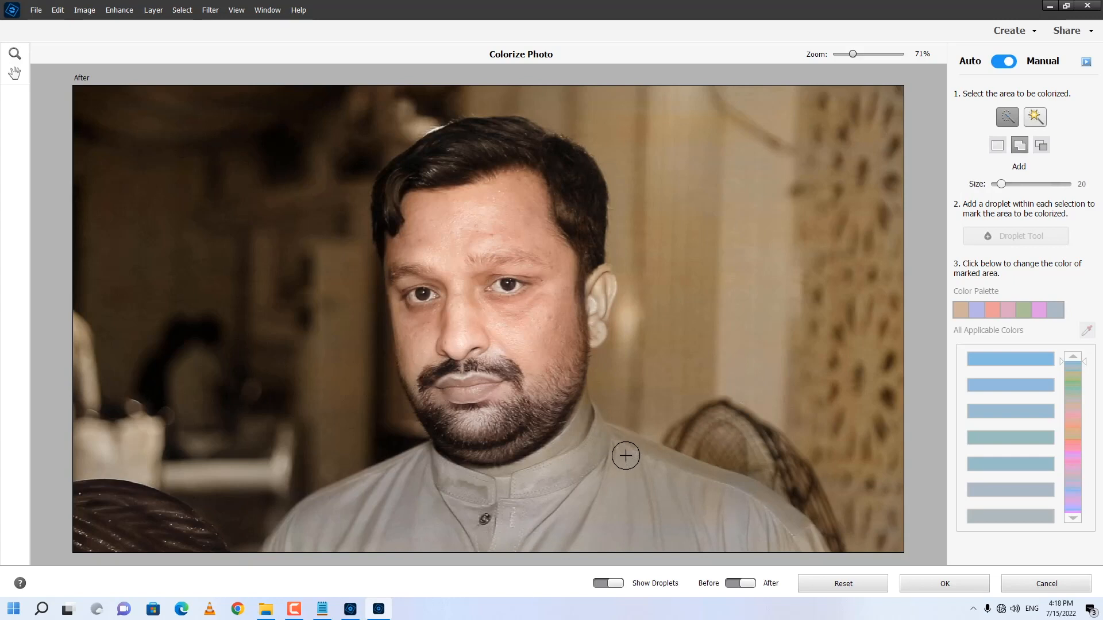
click(625, 446)
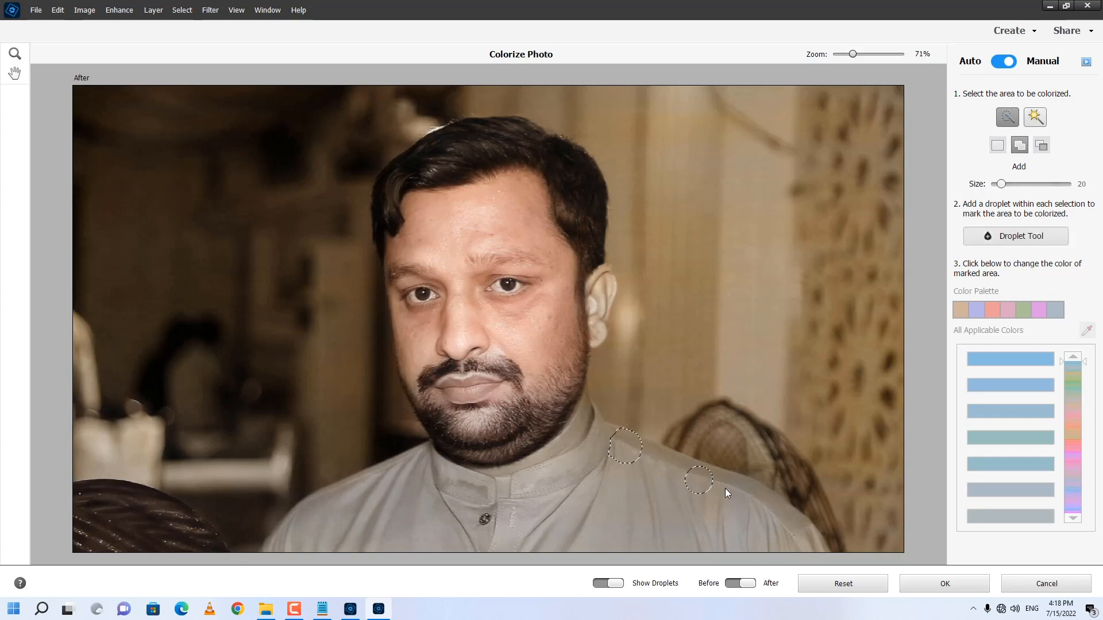
mouse_move(770, 508)
mouse_down()
mouse_move(581, 420)
mouse_move(582, 430)
mouse_up()
click(584, 412)
key(ctrl+z)
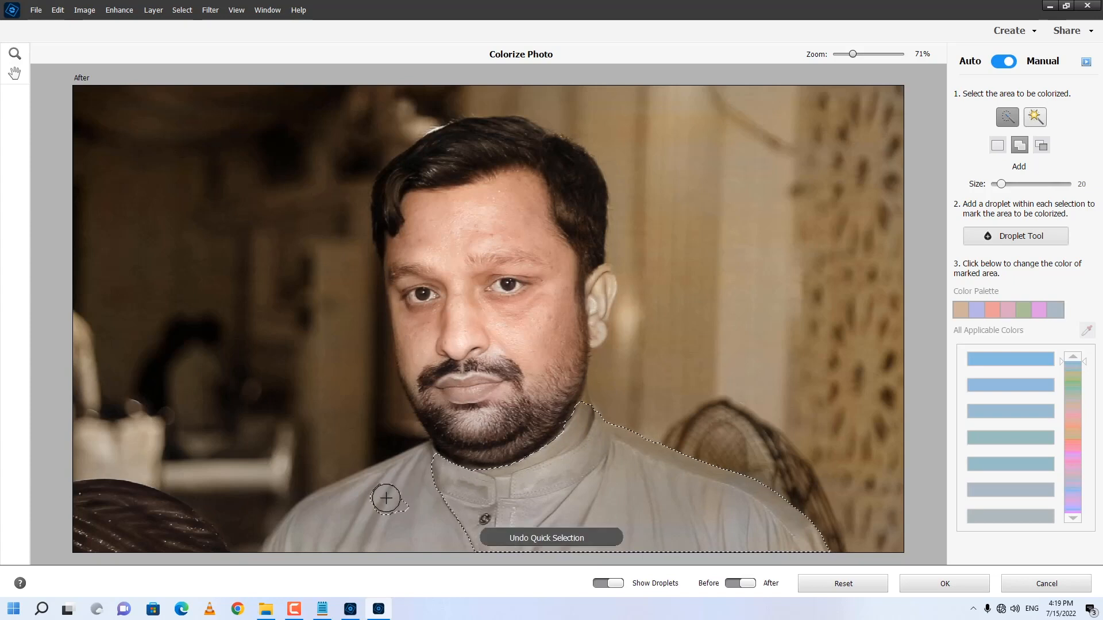
drag(394, 500, 467, 489)
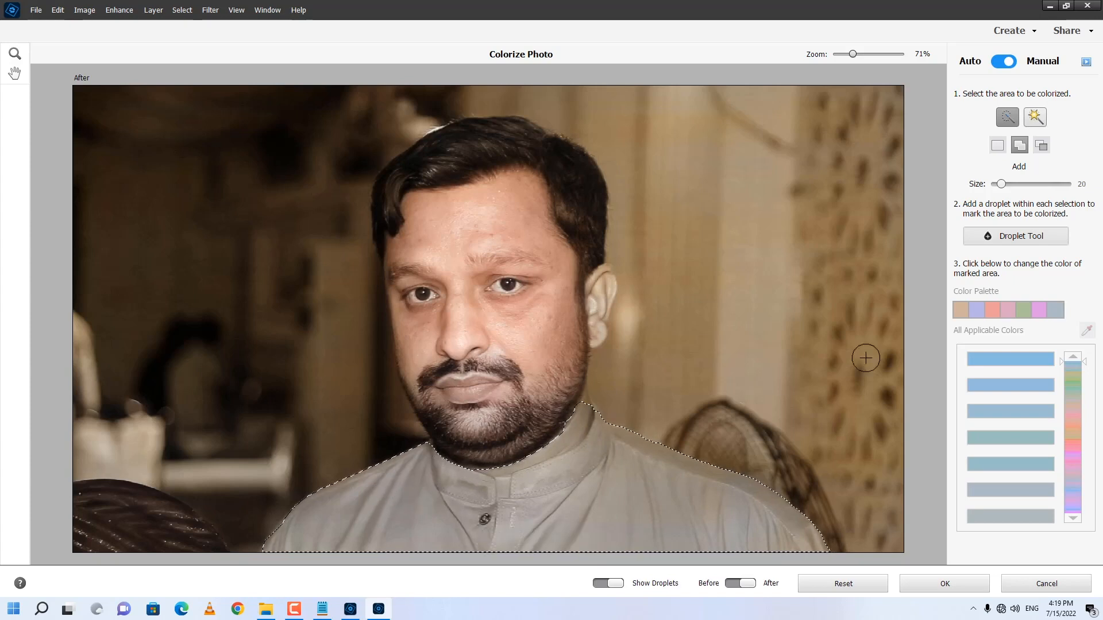
- Colorize the selected shirt teal with a droplet, and save the result as Sequence 09.00_00_50_14.Still007 copy.22
click(1022, 237)
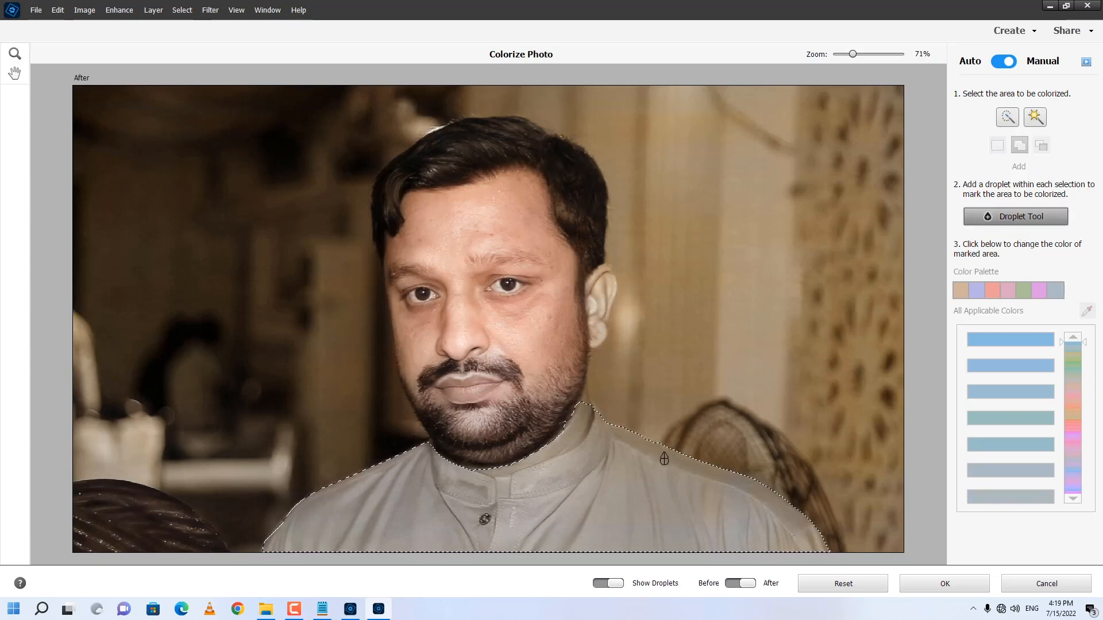
click(642, 474)
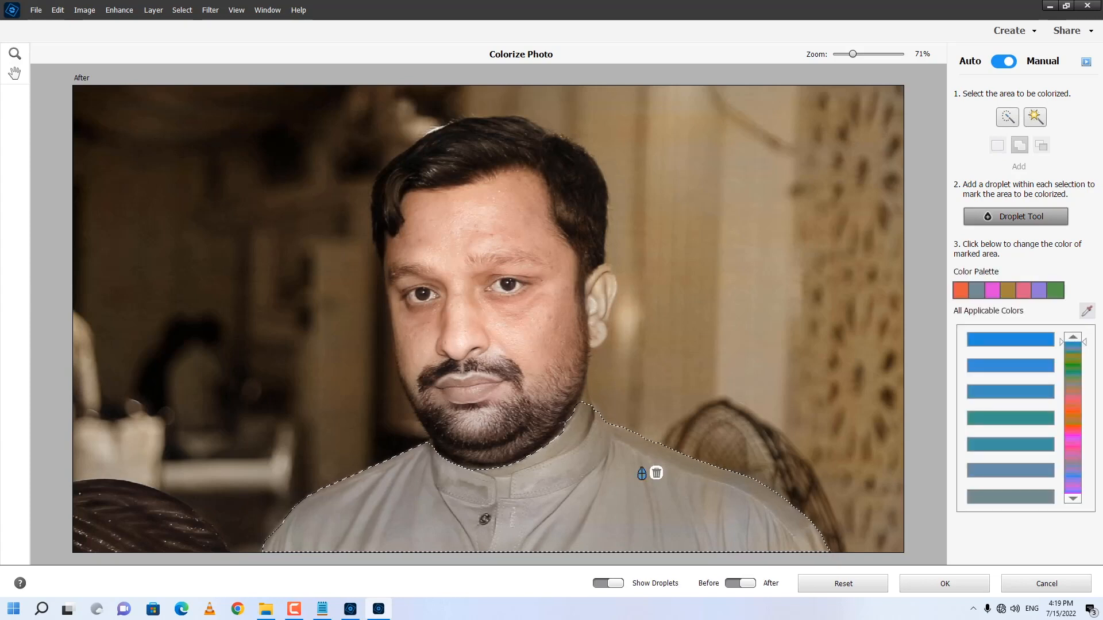
click(982, 419)
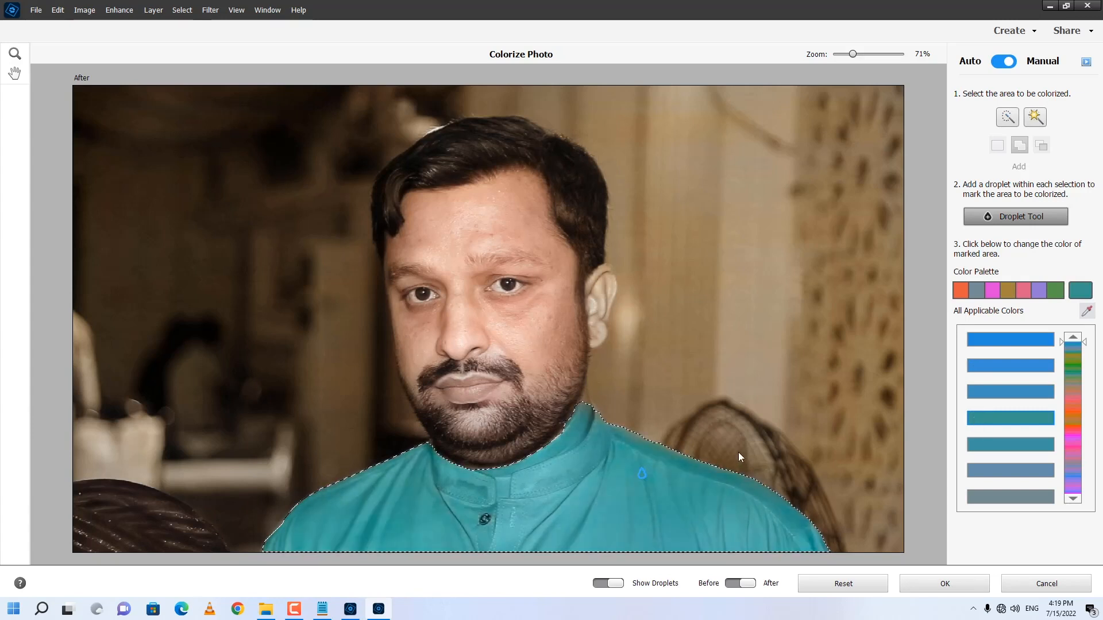
key(h)
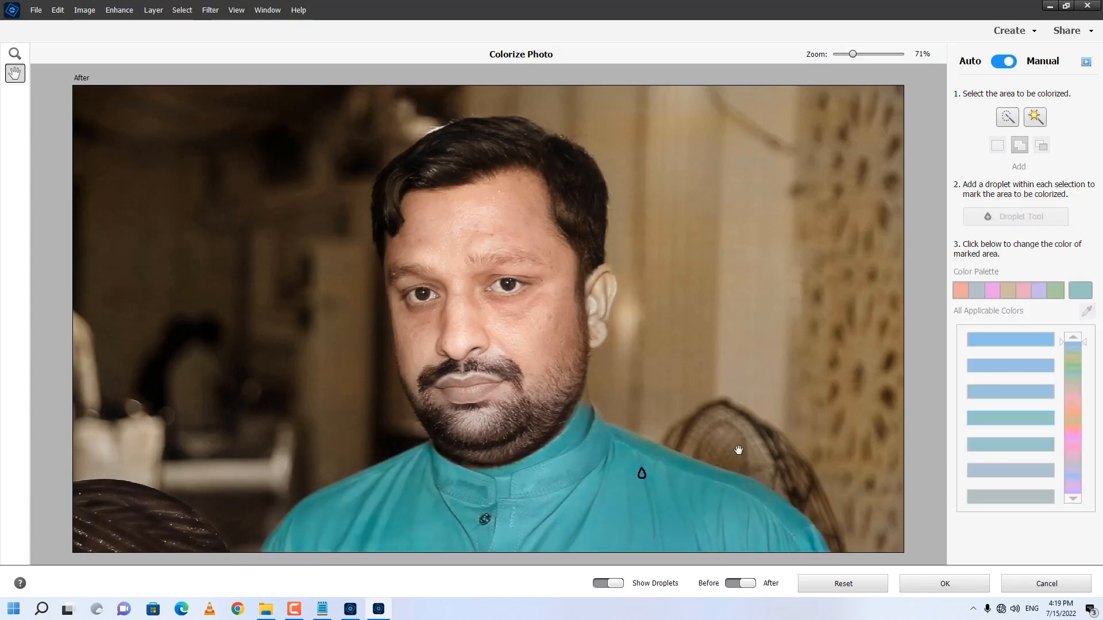
click(947, 583)
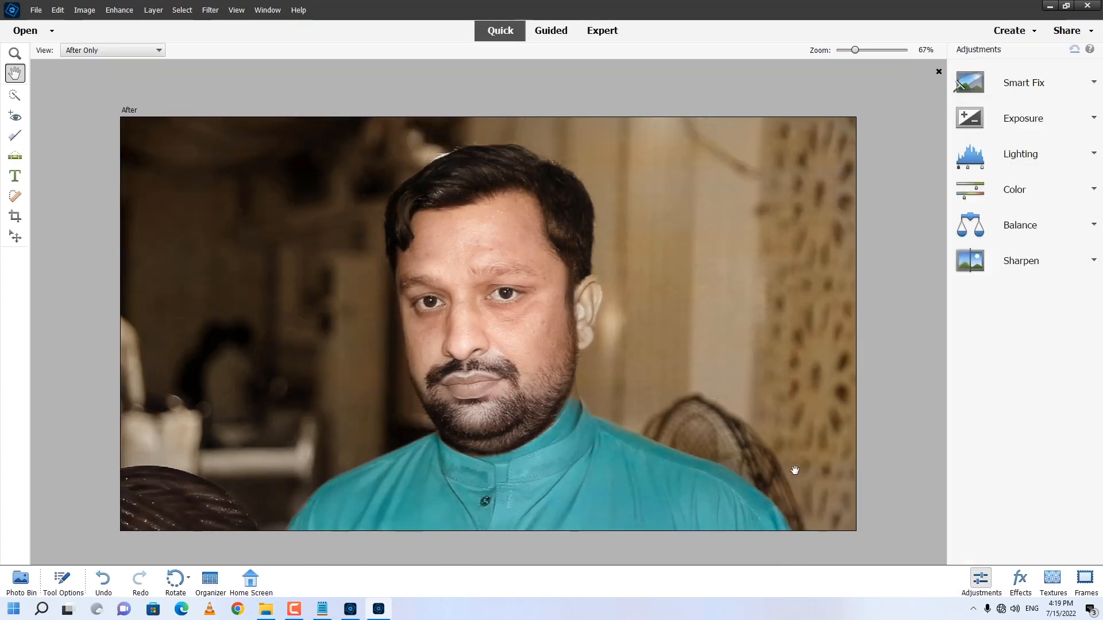
key(ctrl+shift+s)
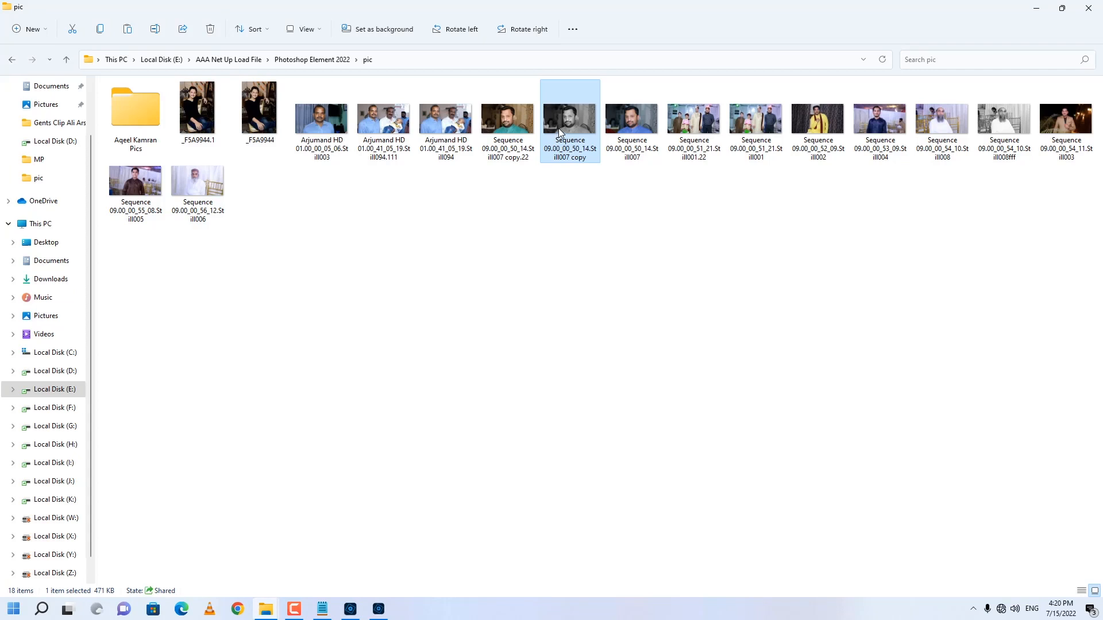
- Compare the black-and-white Still007 copy with its colorized .22 version in ACDSee Quick View, and close the viewer
double_click(560, 132)
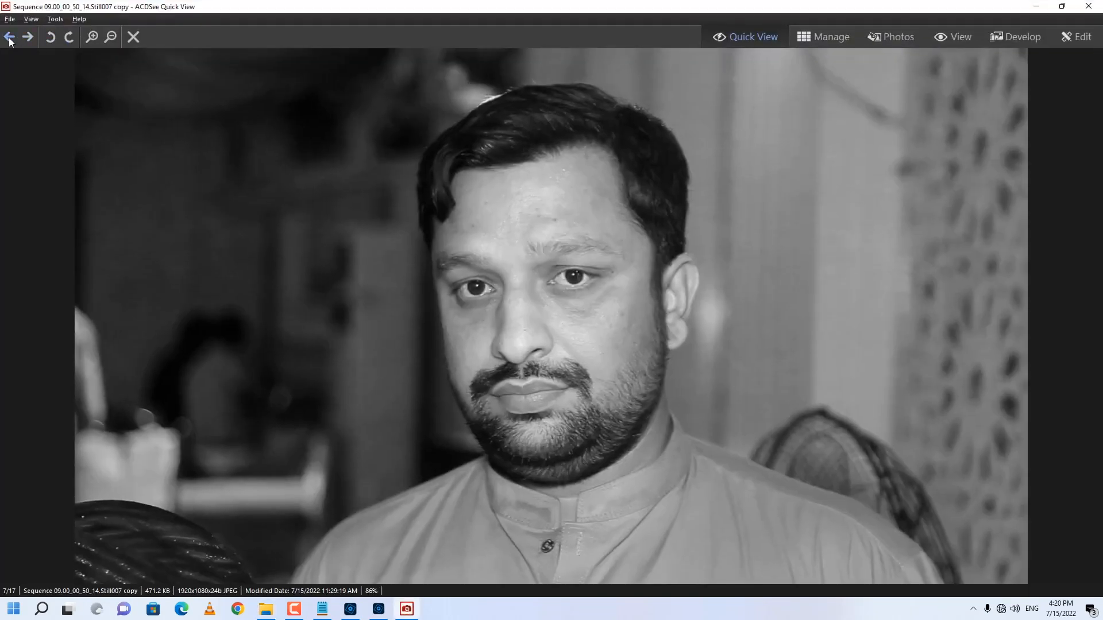
click(10, 38)
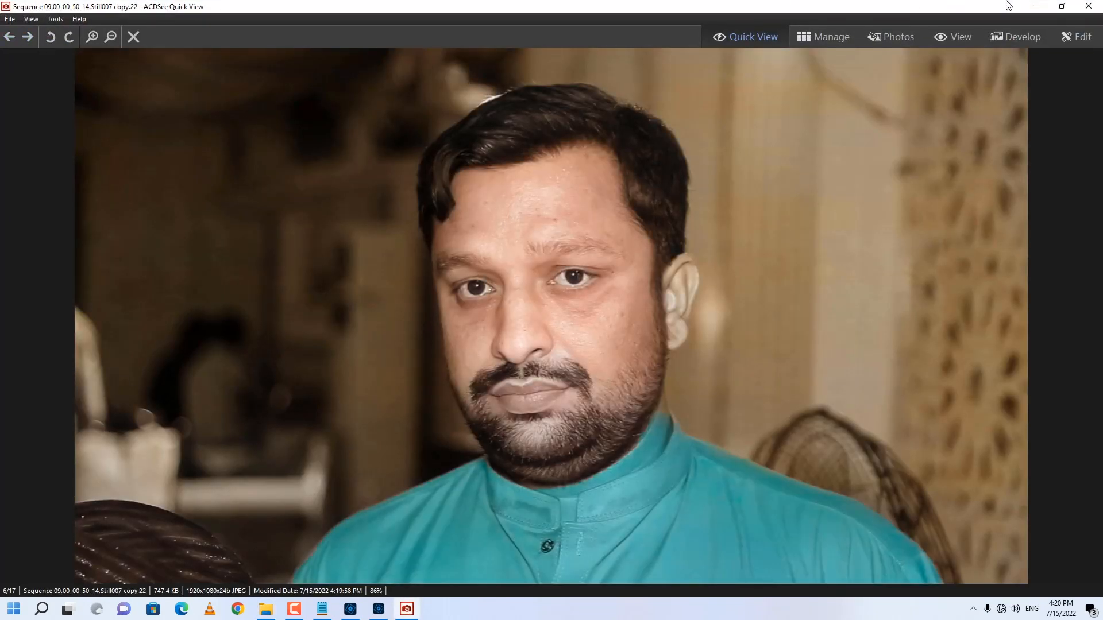
click(1079, 7)
- Open the color Still007 portrait of the man in the blue shirt in Photoshop Elements and start Adjust Facial Features
drag(629, 116, 509, 297)
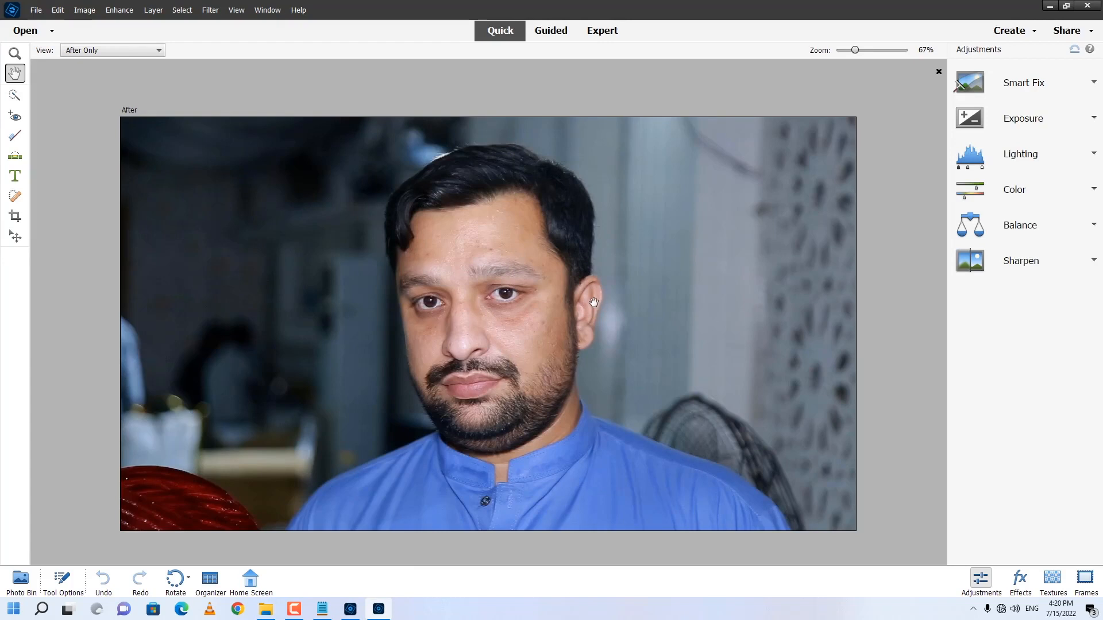
click(119, 11)
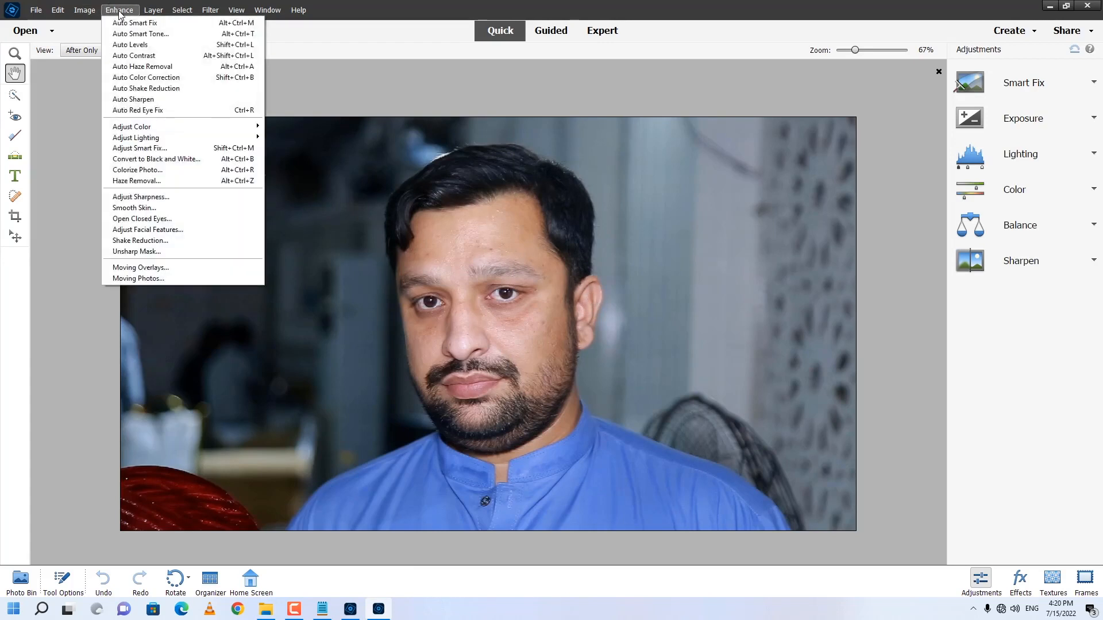
click(174, 232)
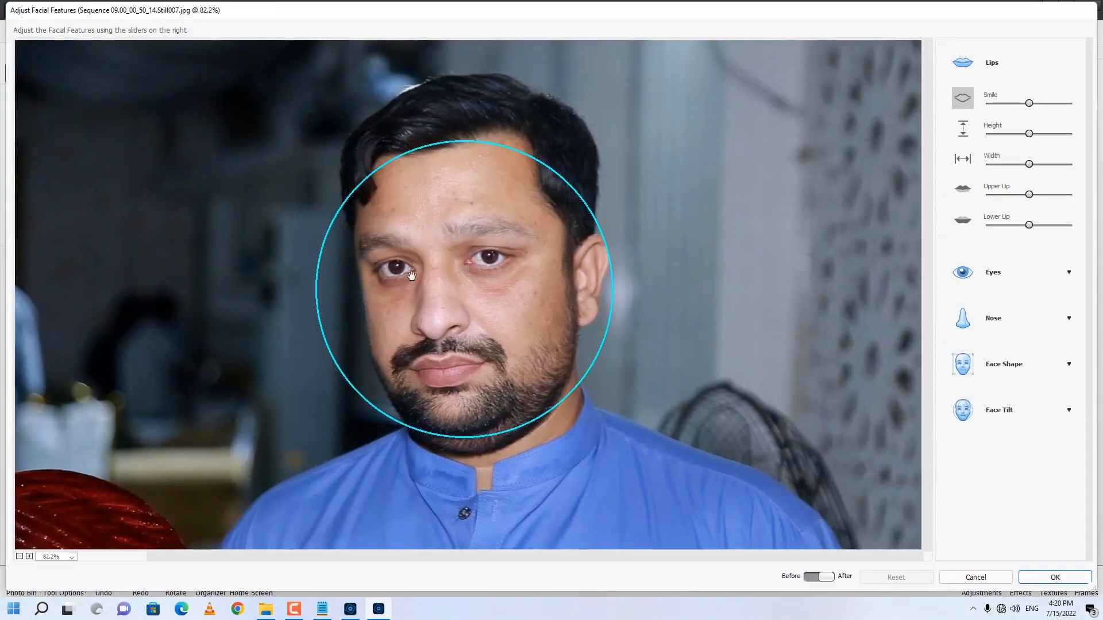
- Reshape the man's lips with a much stronger smile, slightly lower height, greater width, and slightly reduced upper and lower lips
drag(1029, 104, 1061, 103)
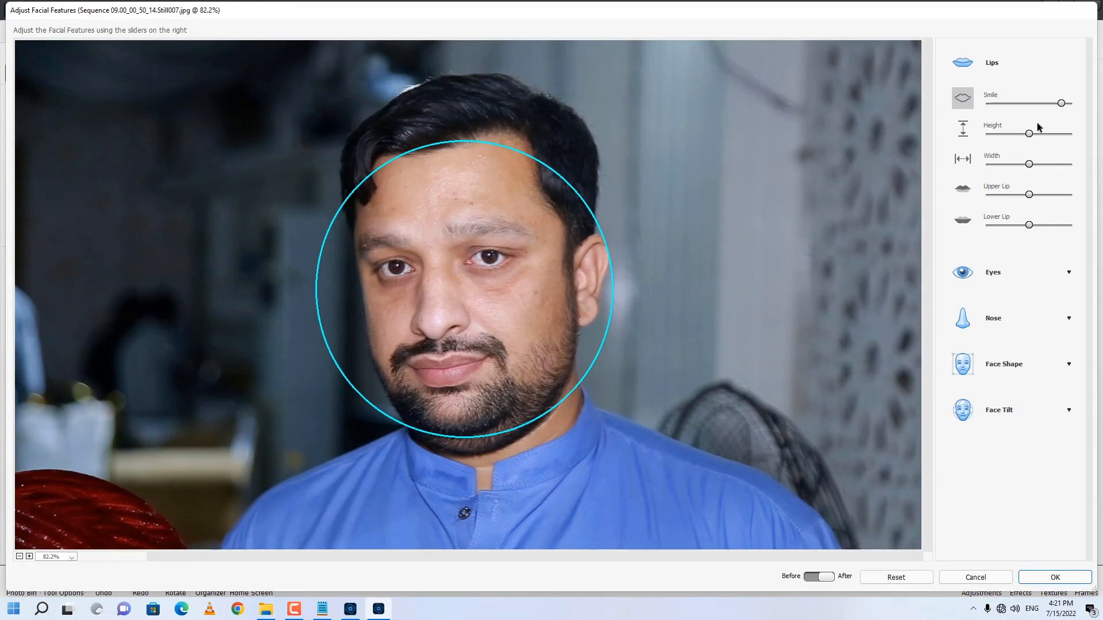
drag(1029, 134, 1054, 133)
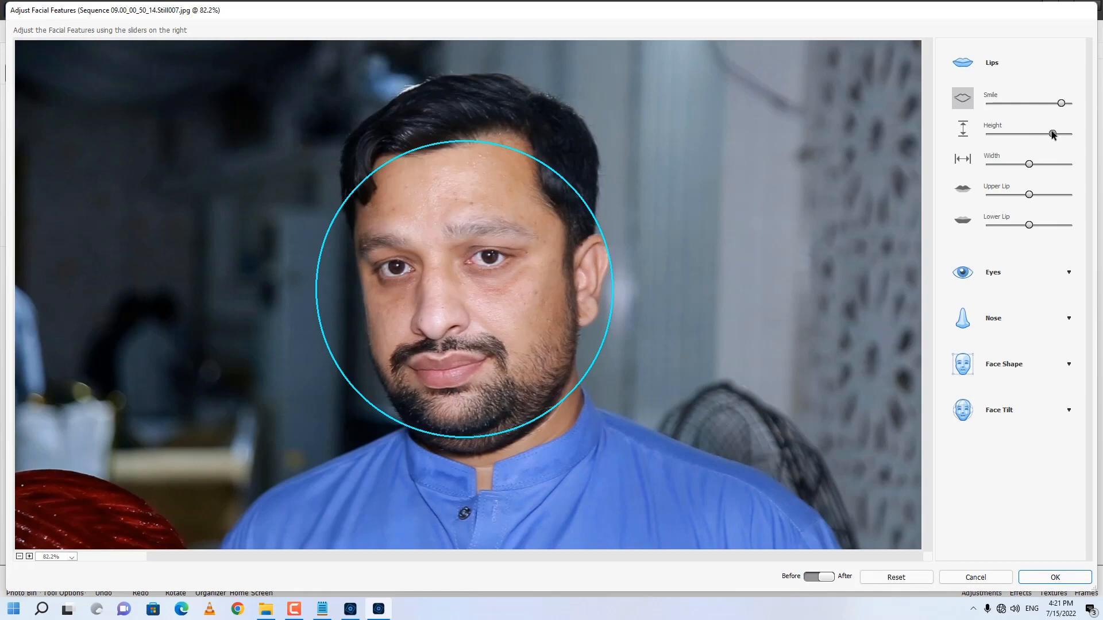
drag(1047, 133, 981, 136)
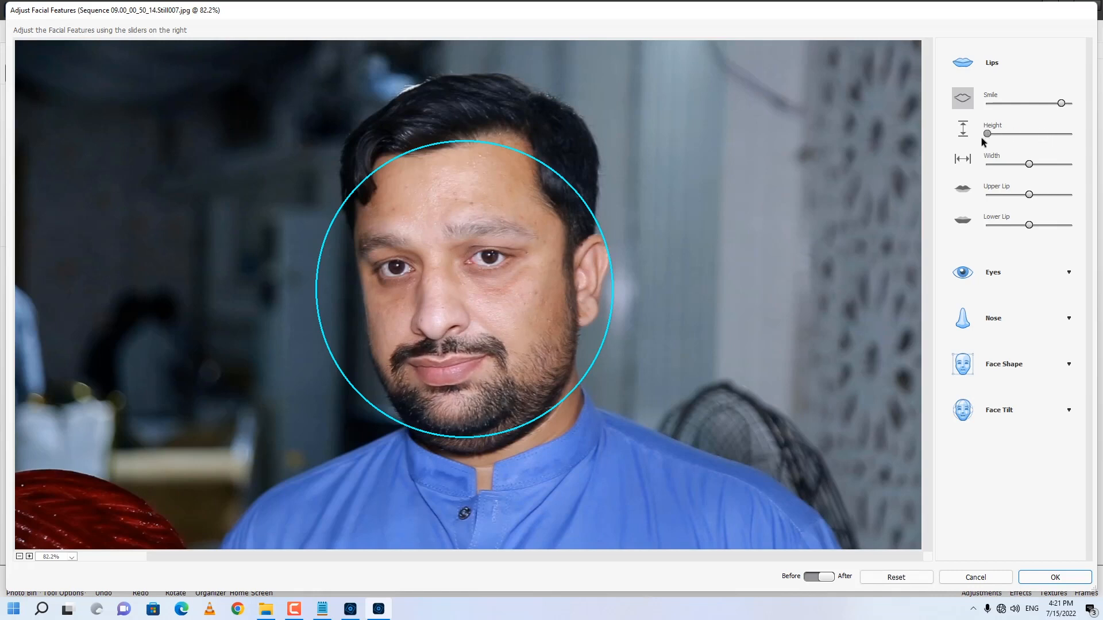
click(1019, 136)
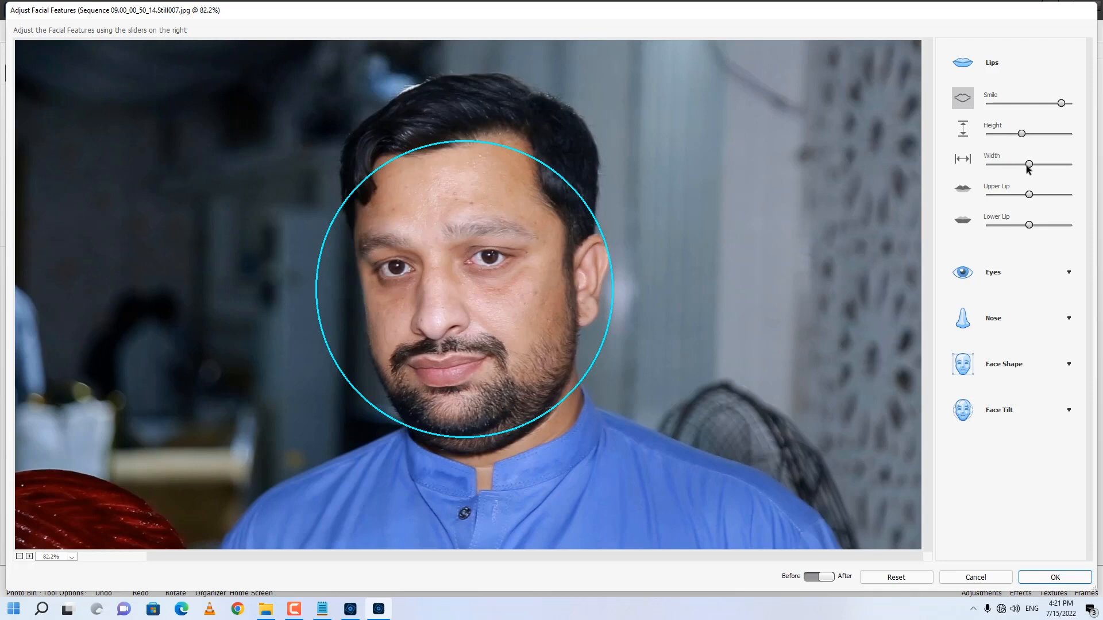
drag(1029, 166, 1014, 224)
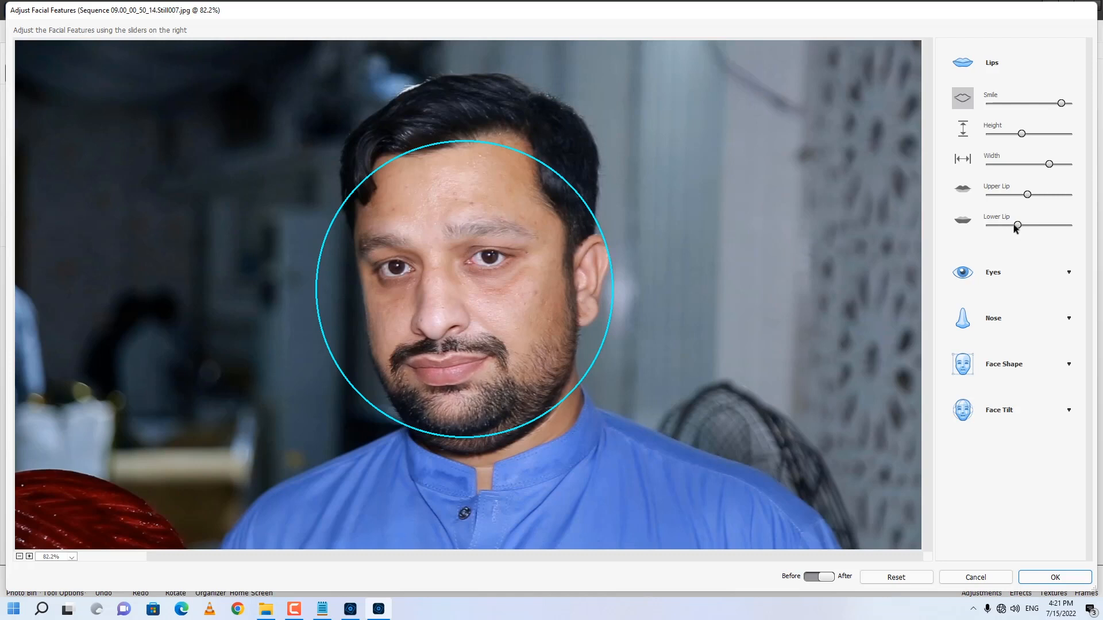
- Fine-tune the man's eyes by adjusting their height, size, tilt and distance
click(984, 271)
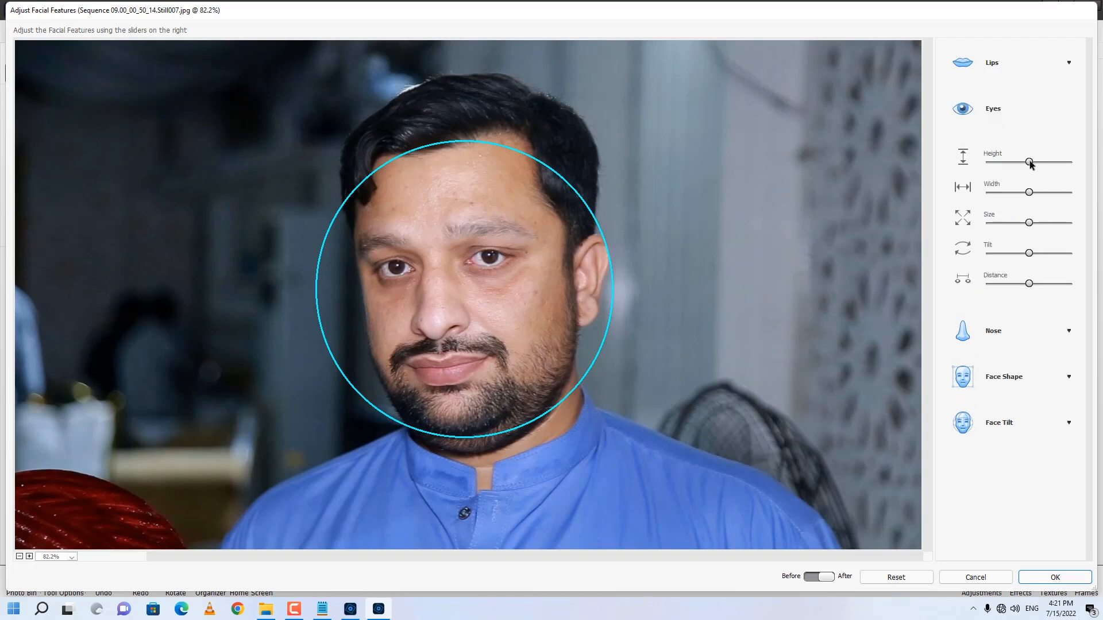
mouse_move(1029, 162)
mouse_down()
mouse_move(1053, 162)
mouse_move(1028, 163)
mouse_up()
mouse_move(1028, 222)
mouse_down()
mouse_move(1053, 222)
mouse_move(1015, 226)
mouse_move(1027, 223)
mouse_up()
mouse_move(1029, 254)
mouse_down()
mouse_move(1045, 259)
mouse_move(1020, 255)
mouse_move(1029, 258)
mouse_up()
mouse_move(1029, 284)
mouse_down()
mouse_move(1063, 284)
mouse_move(986, 283)
mouse_move(1028, 284)
mouse_up()
- Adjust the nose's height and width, and reduce the face's width, forehead height, jawbone shape and chin height
click(990, 331)
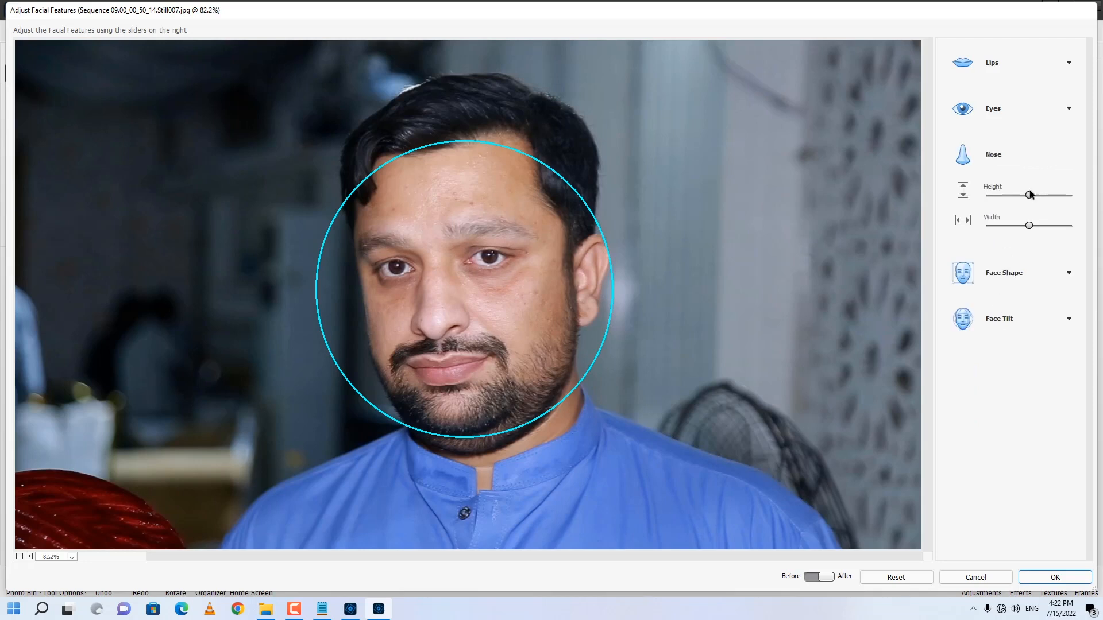
drag(1031, 196, 1042, 231)
click(965, 280)
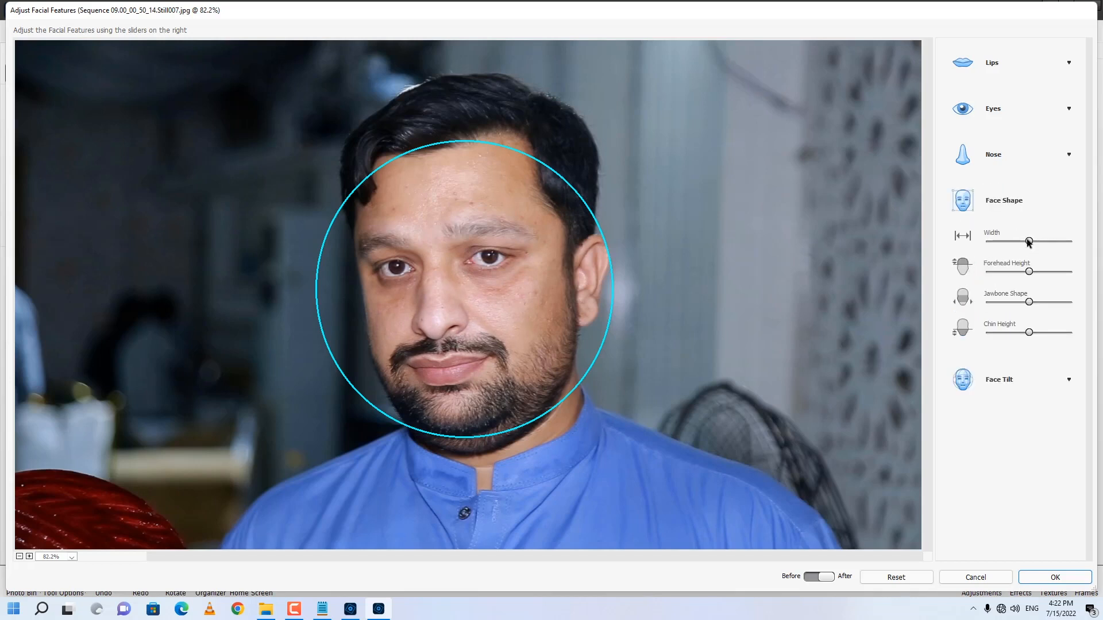
drag(1029, 240, 1021, 332)
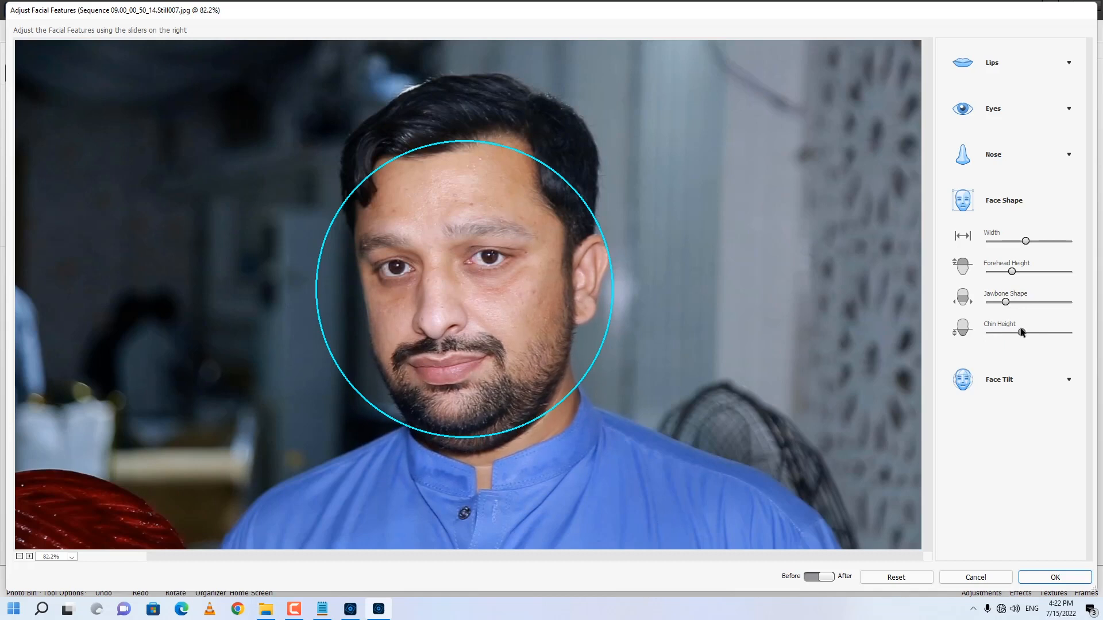
- Tilt the face with a higher Angle and lower Up-Down setting, apply the adjustments, and save a copy as Sequence 09.00_00_50_14.Still007222
click(968, 381)
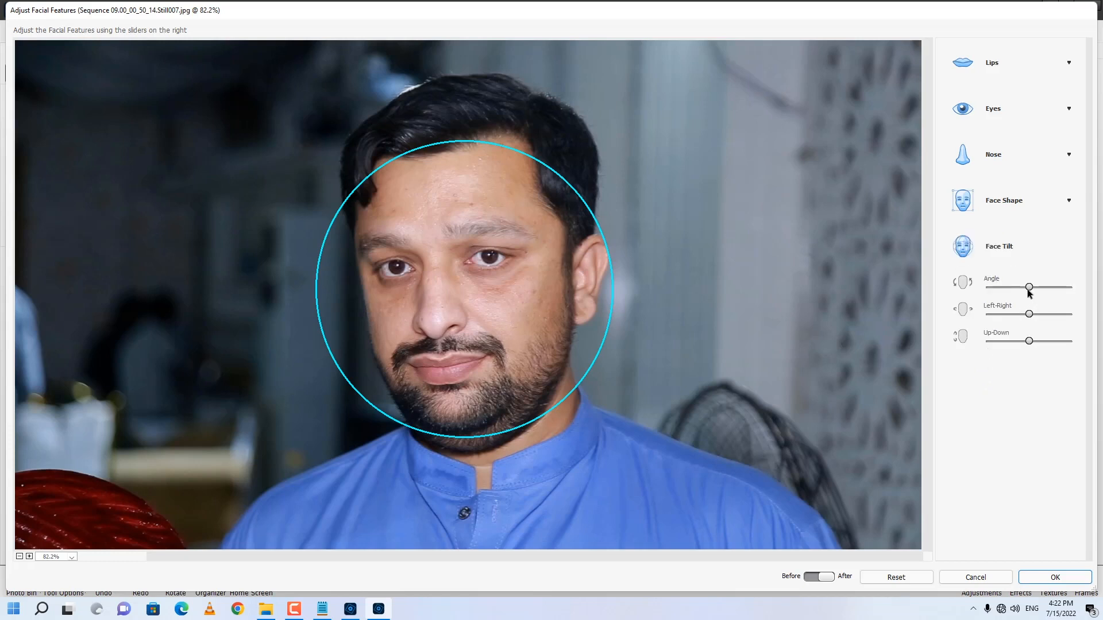
drag(1029, 289, 1003, 341)
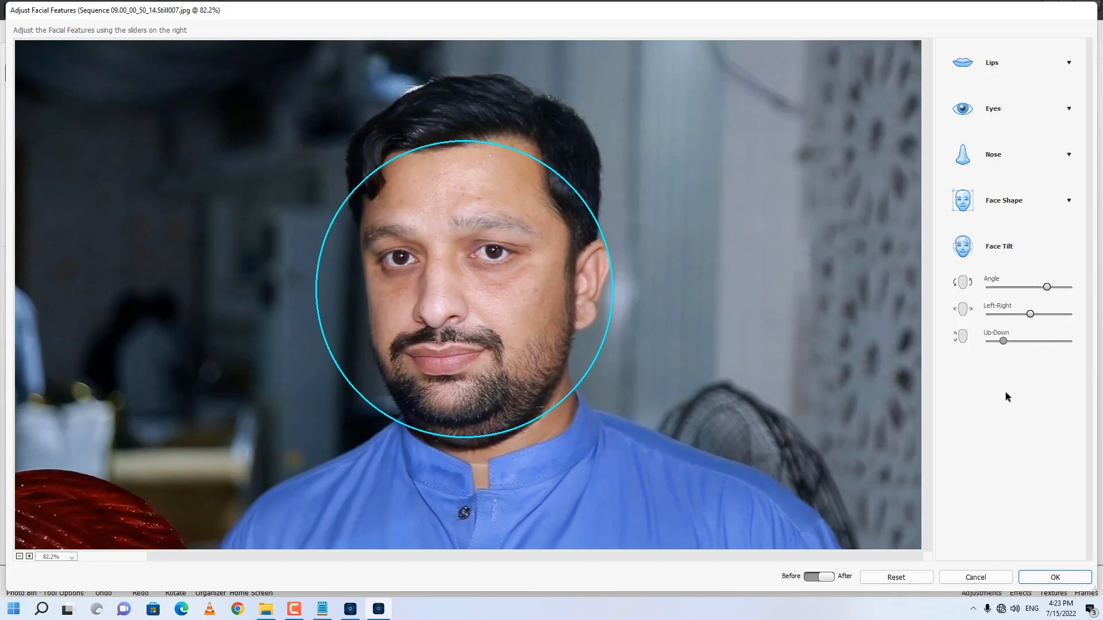
click(1032, 578)
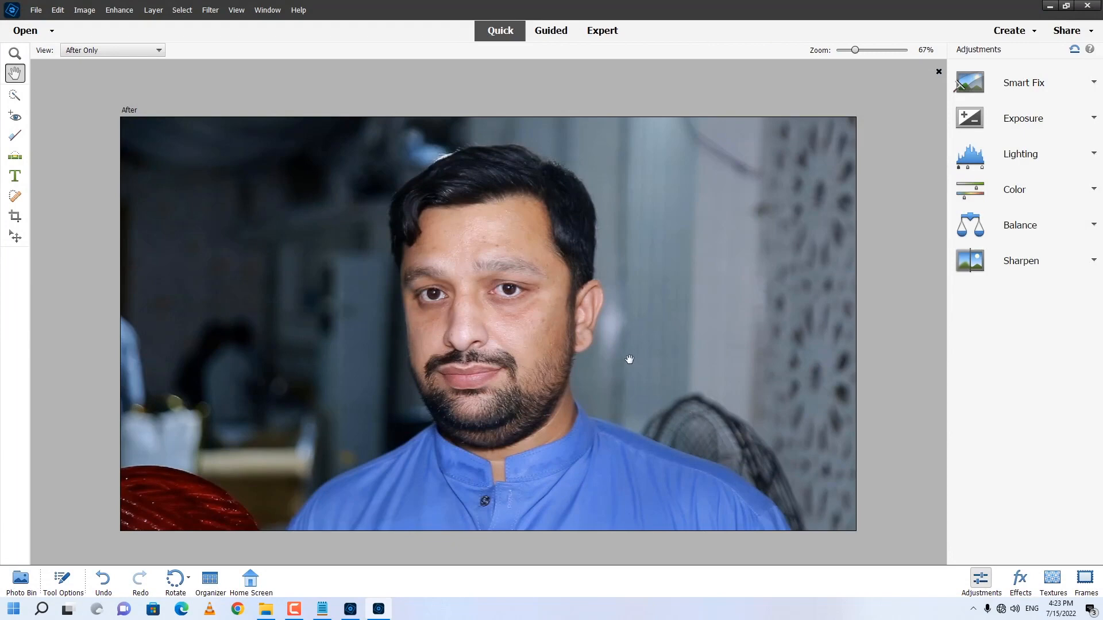
key(ctrl+shift+s)
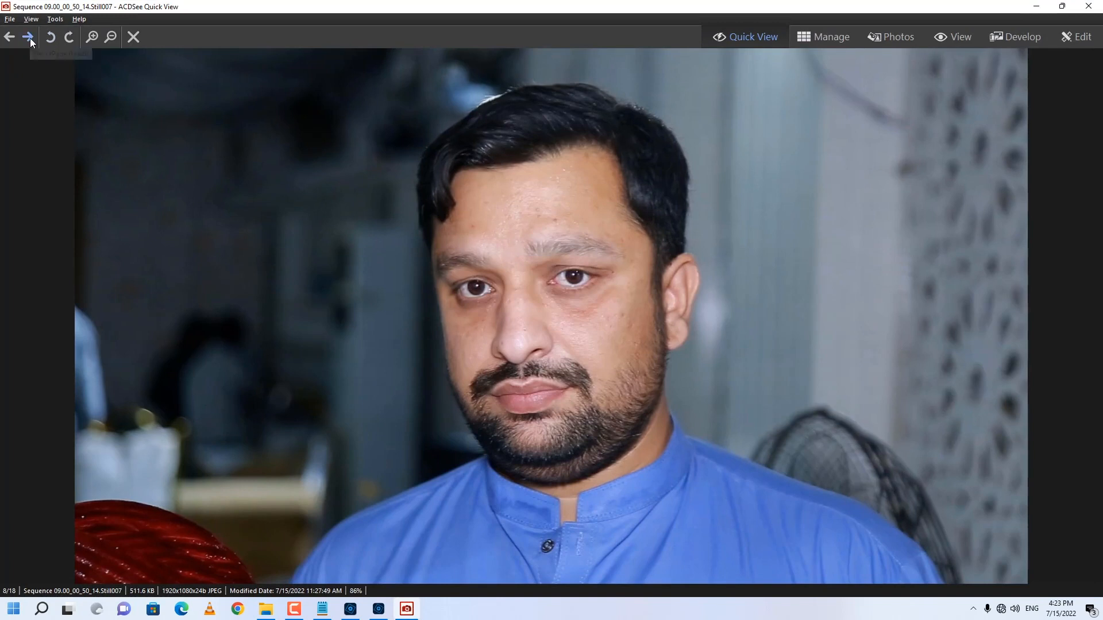
- Compare the original Still007 with Still007222 in ACDSee Quick View, and open the photo of the man in the navy shirt in Photoshop Elements
click(28, 37)
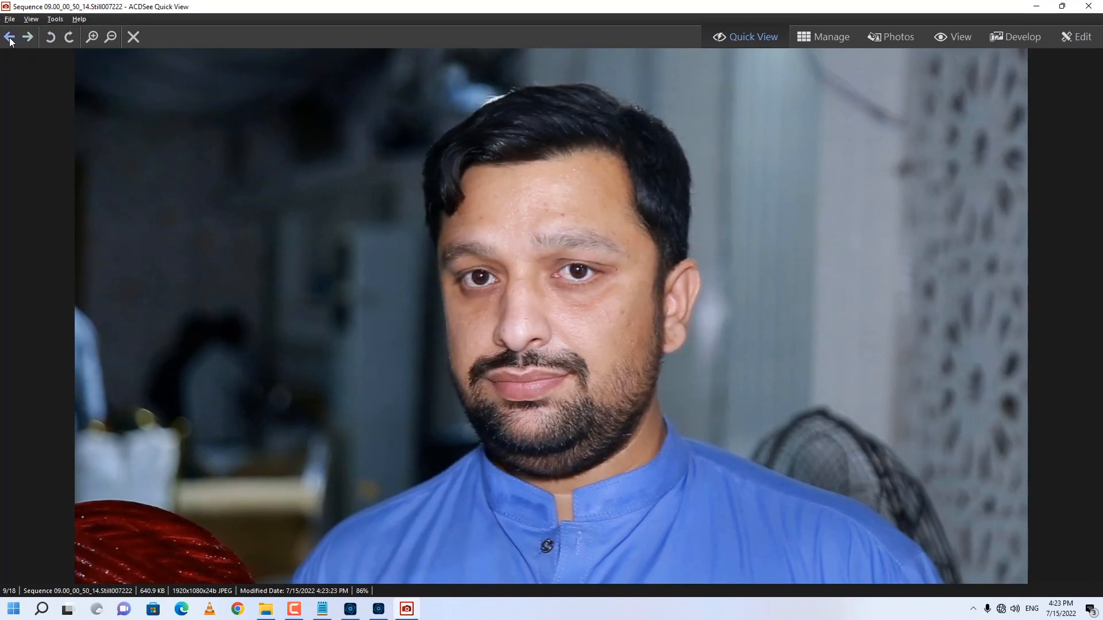
click(10, 38)
key(Escape)
drag(940, 113, 492, 359)
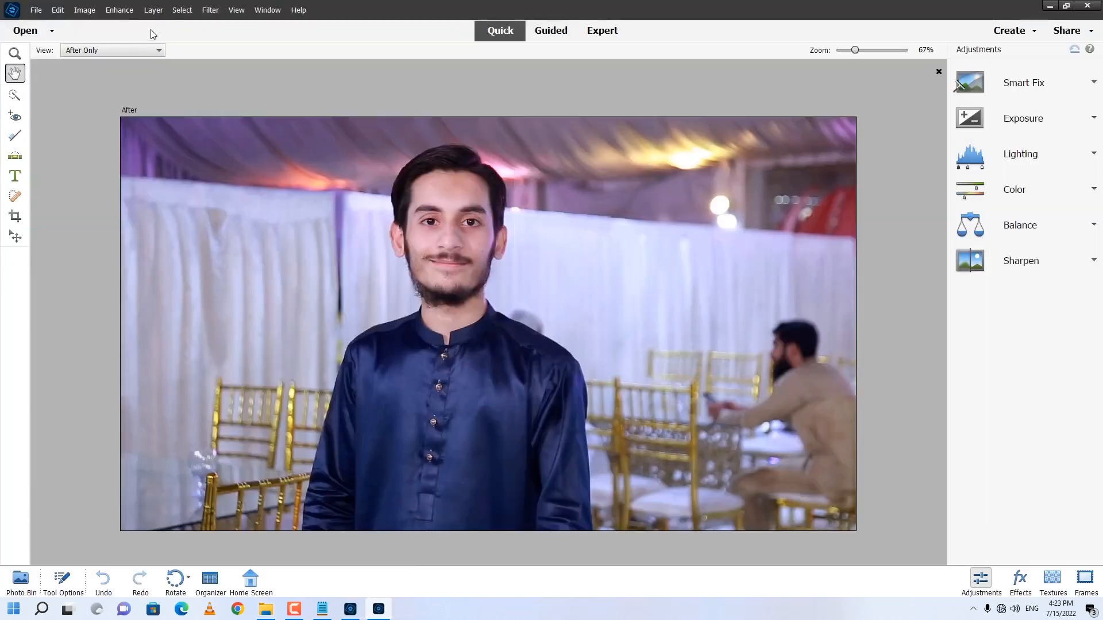
- Try Unsharp Mask on the navy-shirt photo with the preview on the face, a reduced amount and a 3.3-pixel radius, and undo it
click(120, 11)
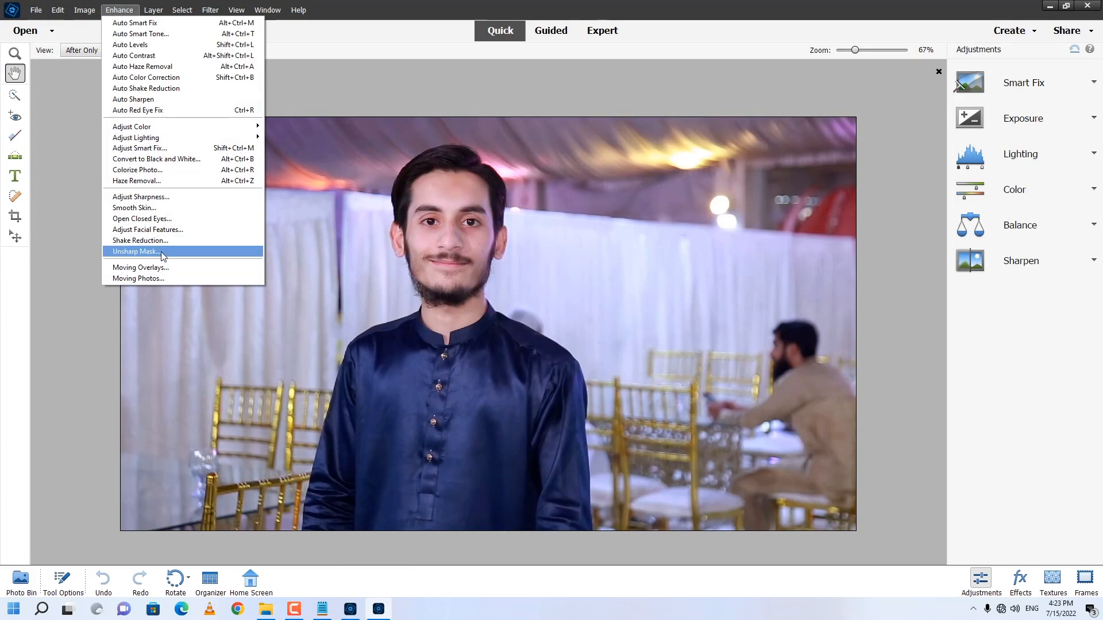
click(138, 252)
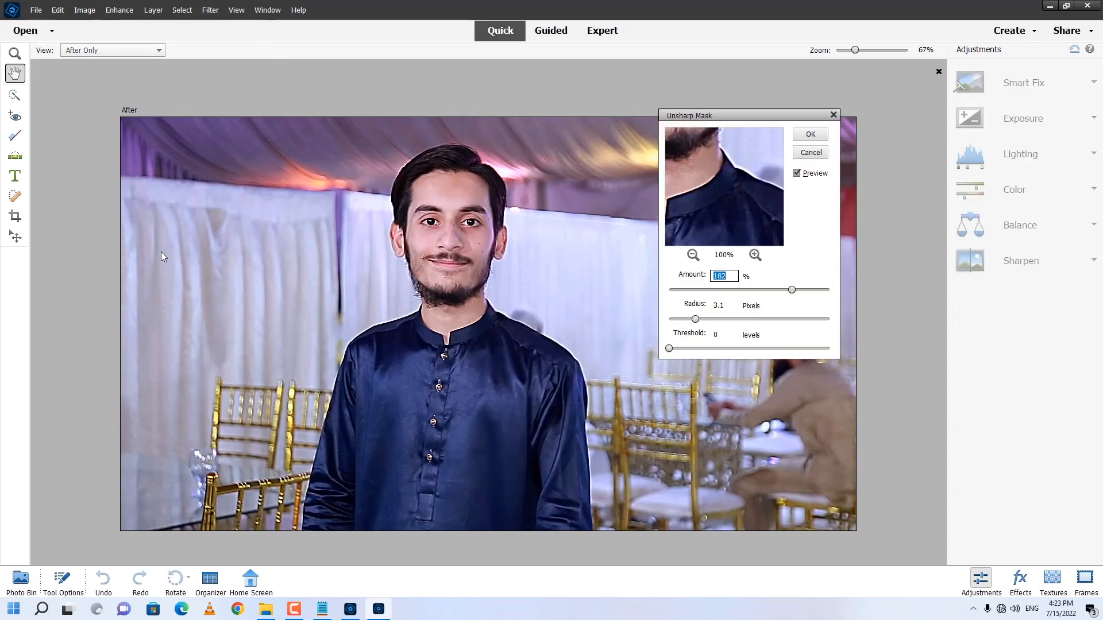
drag(705, 172, 710, 221)
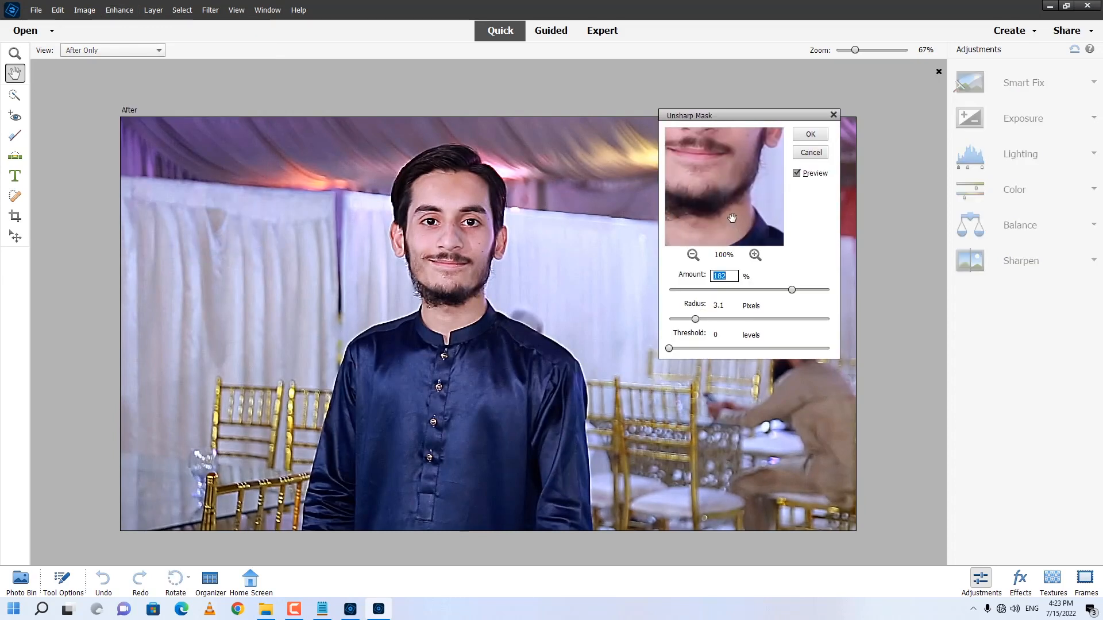
drag(708, 152, 725, 189)
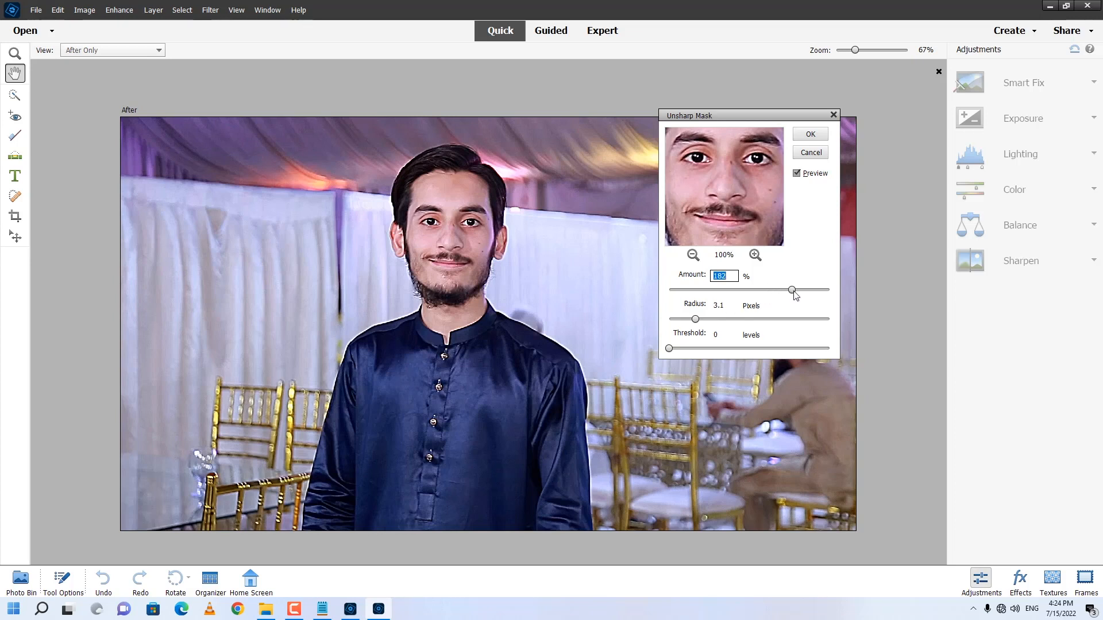
drag(794, 291, 739, 291)
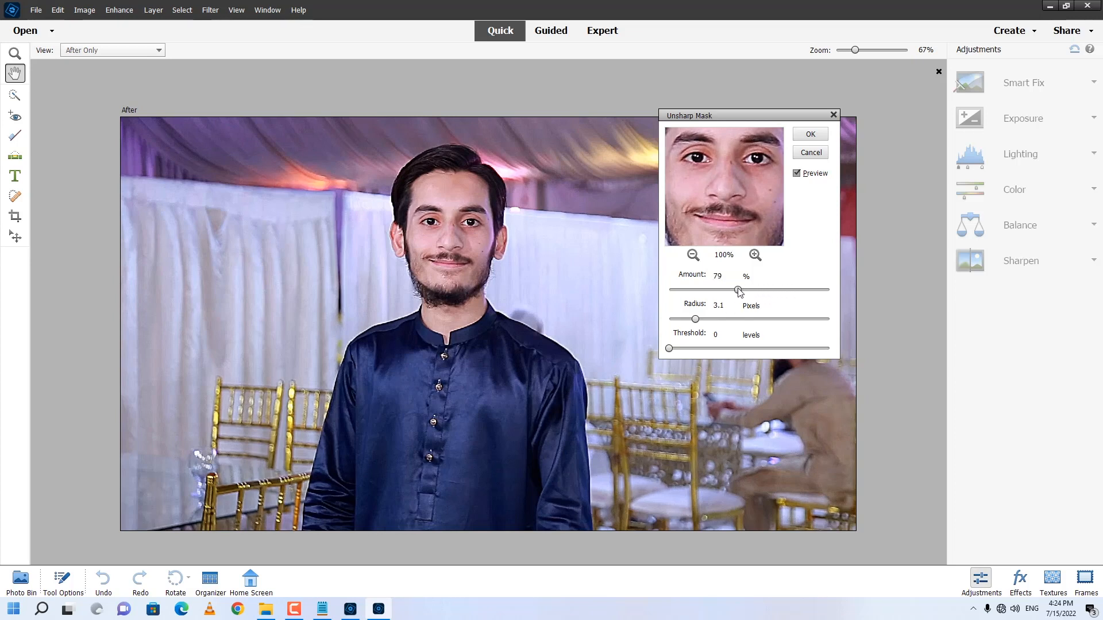
mouse_move(695, 319)
mouse_down()
mouse_move(680, 320)
mouse_move(696, 321)
mouse_up()
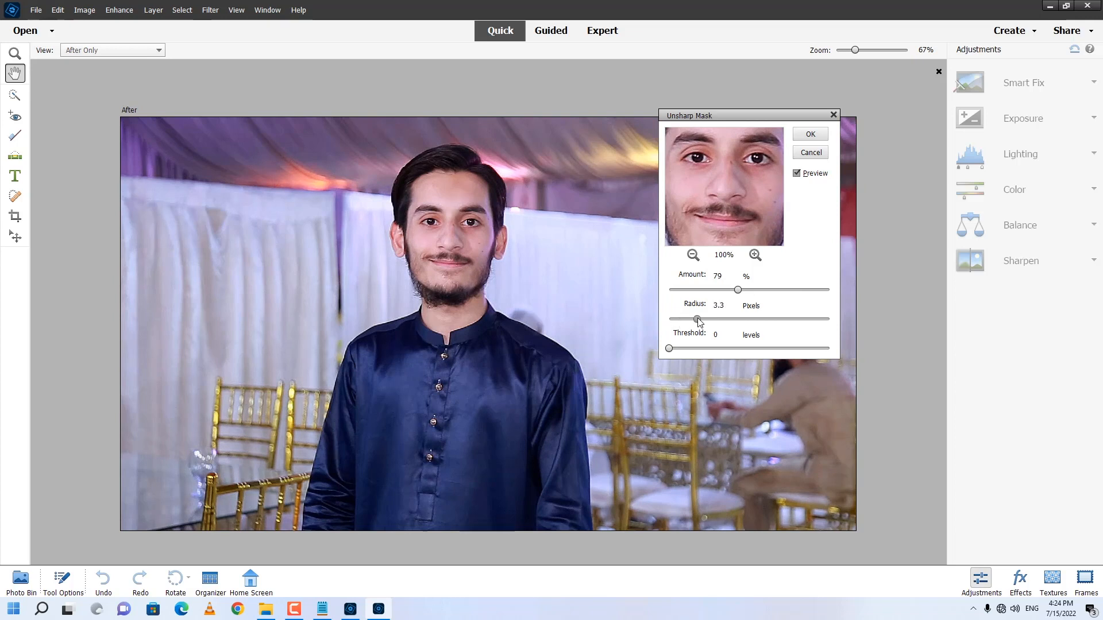
drag(737, 290, 711, 293)
click(810, 134)
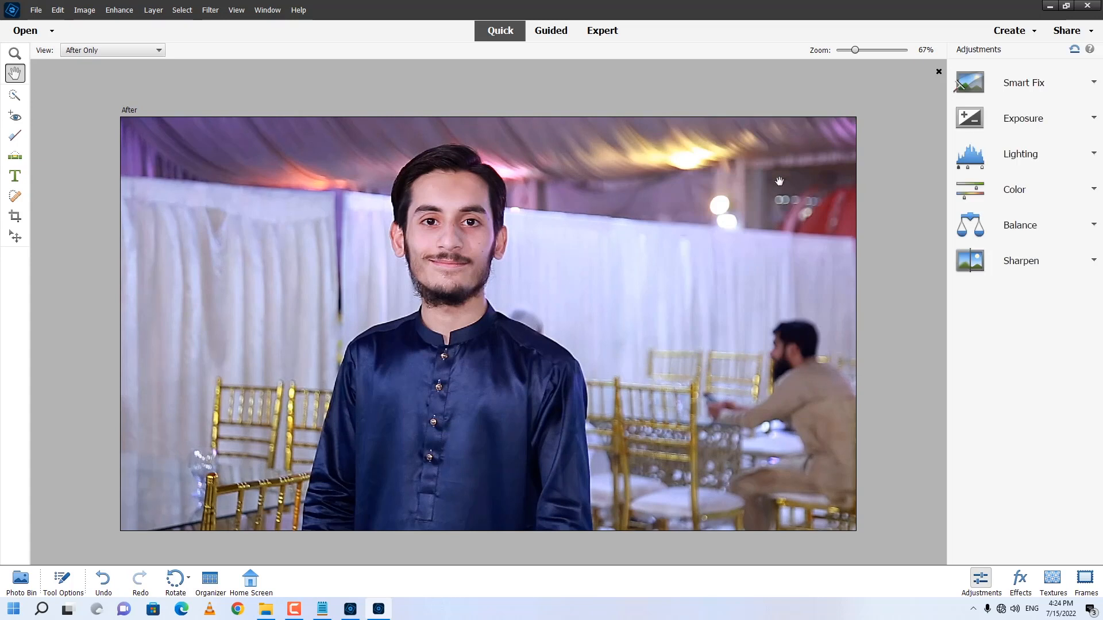
key(ctrl+z)
- Add the blue sparkling stars overlay to the navy-shirt photo with Moving Overlays, and play the animation
click(119, 10)
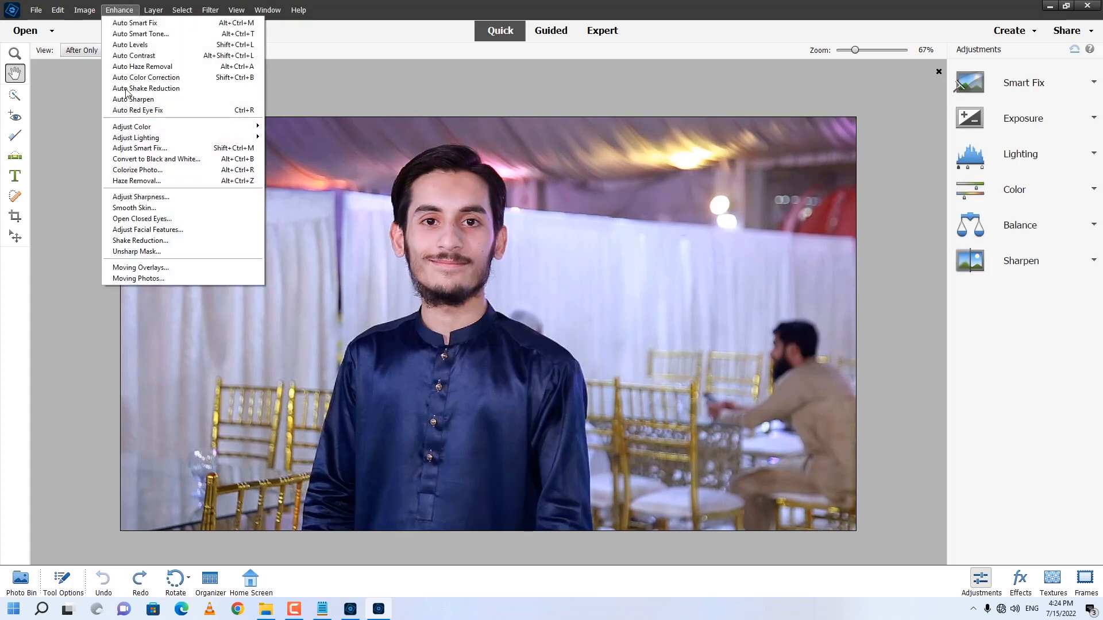
click(161, 268)
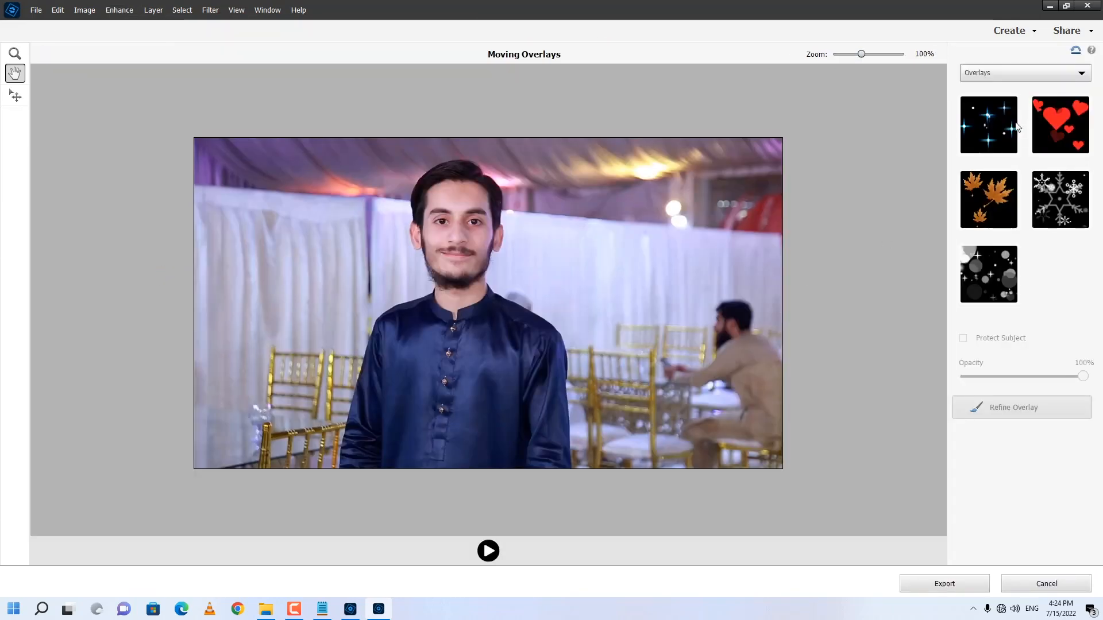
click(994, 122)
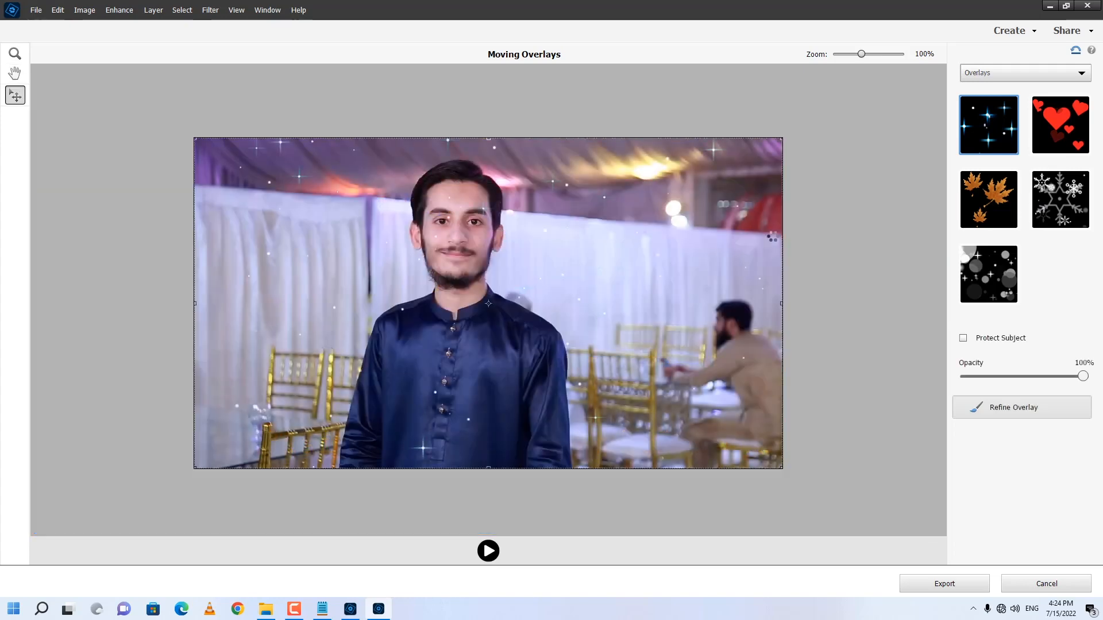
click(487, 551)
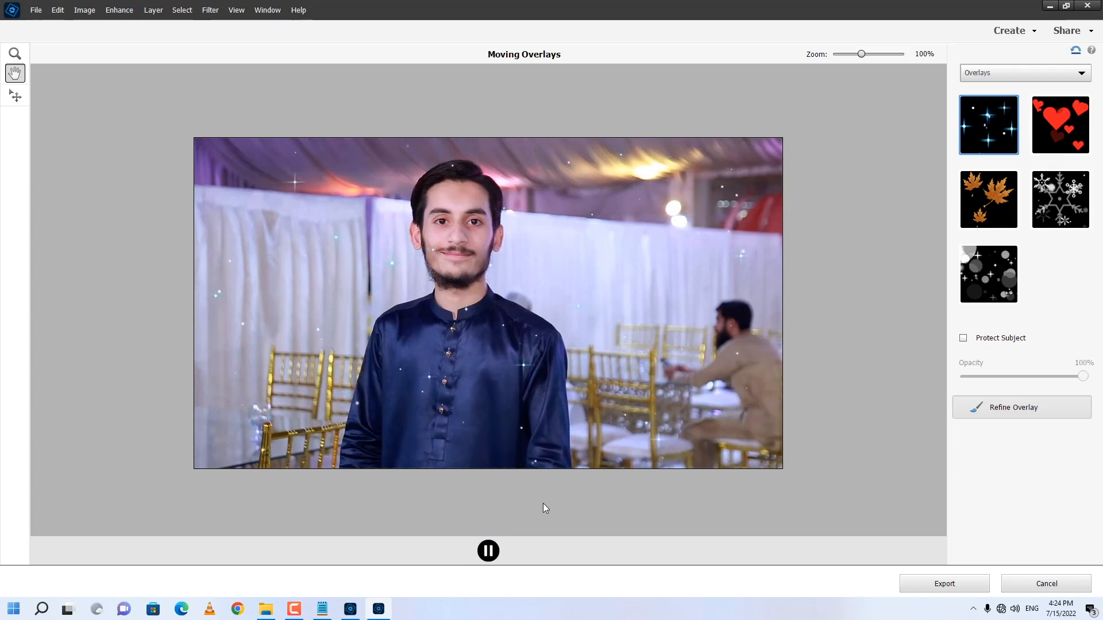
- Export the sparkle animation as an MP4 named ssssss in the pic folder, and leave Moving Overlays
click(929, 586)
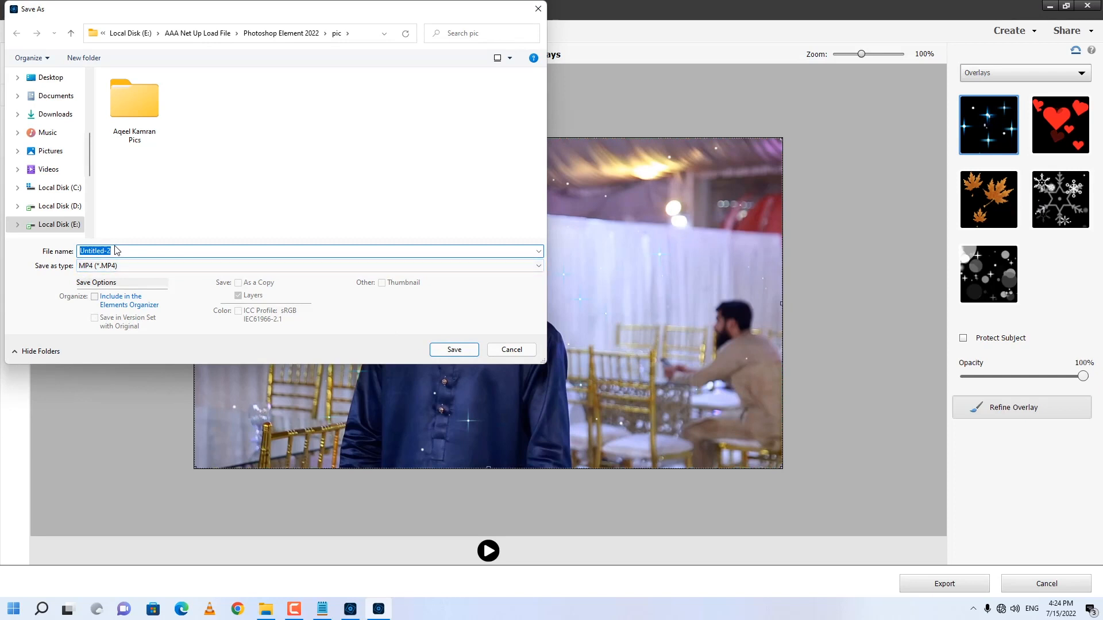
text(ssssss)
click(453, 351)
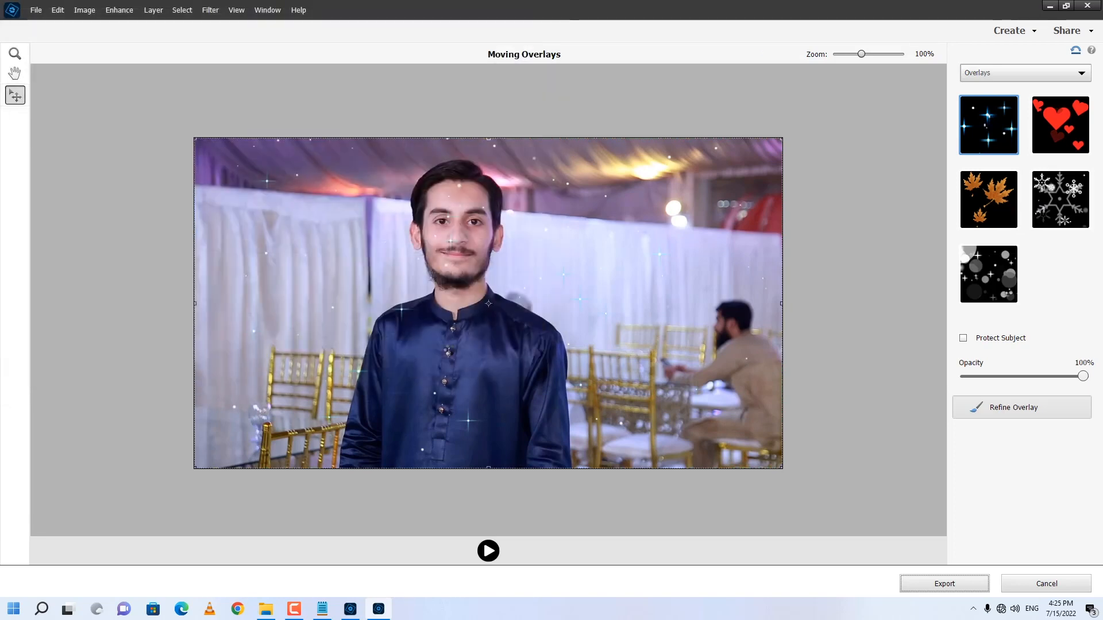
click(1032, 589)
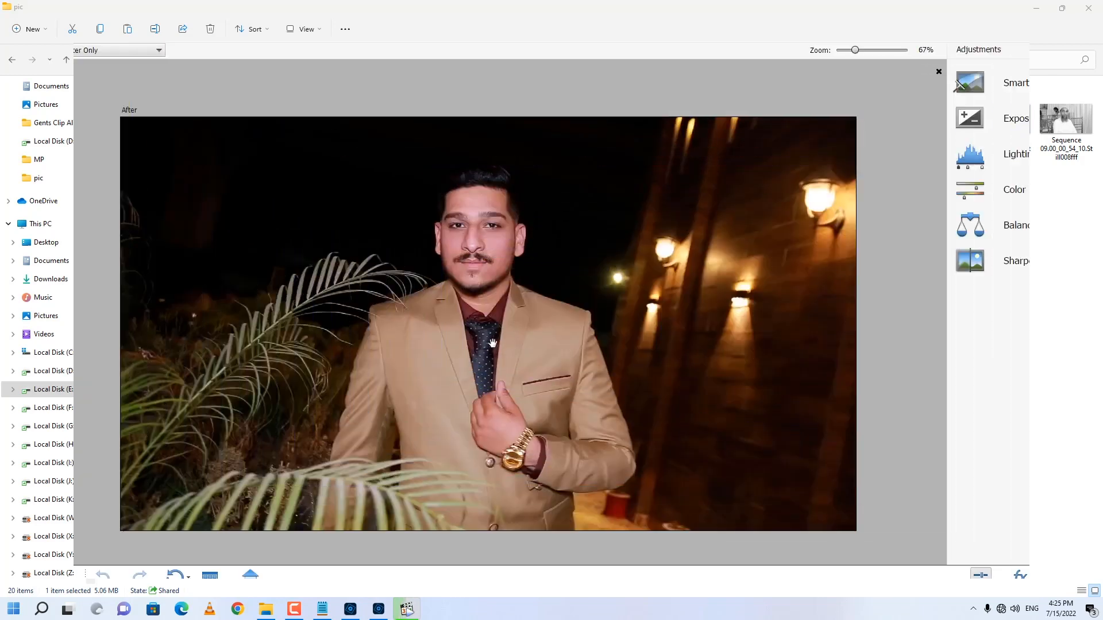
- Start Moving Photos on the photo of the man in the tan suit, and preview the effect listed after Tilt Up-Down
click(119, 10)
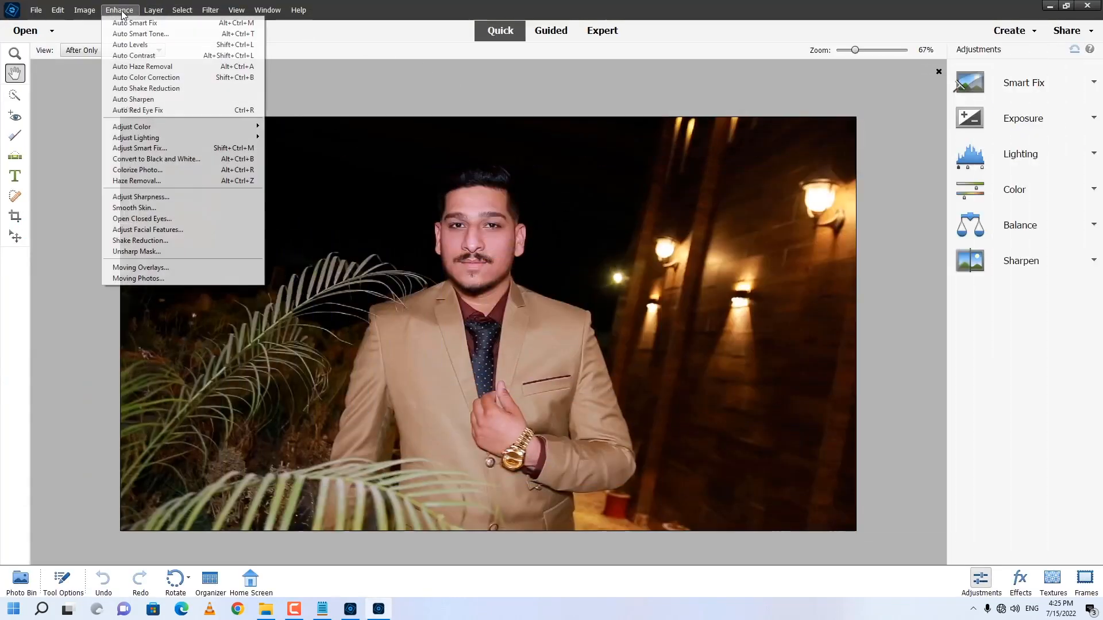
click(174, 278)
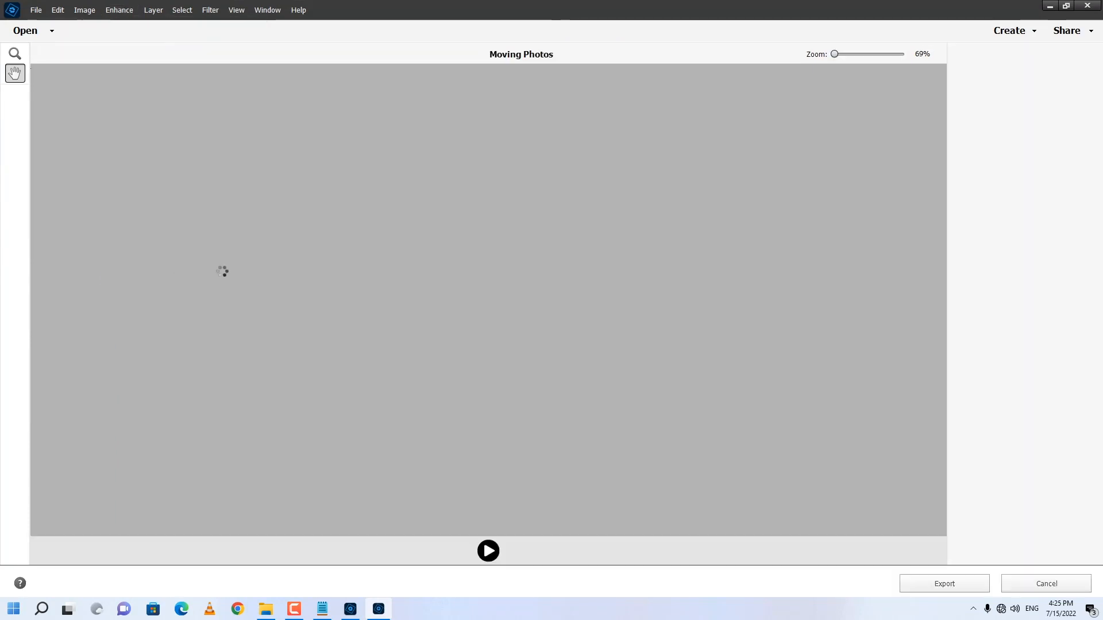
scroll(1028, 470, down, 5)
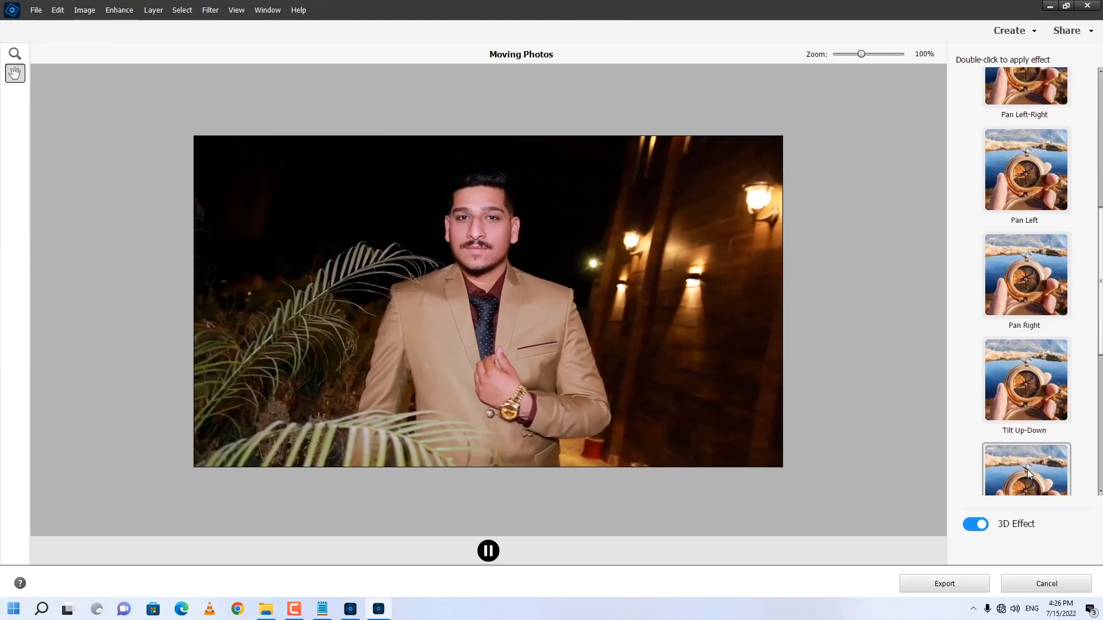
double_click(1027, 470)
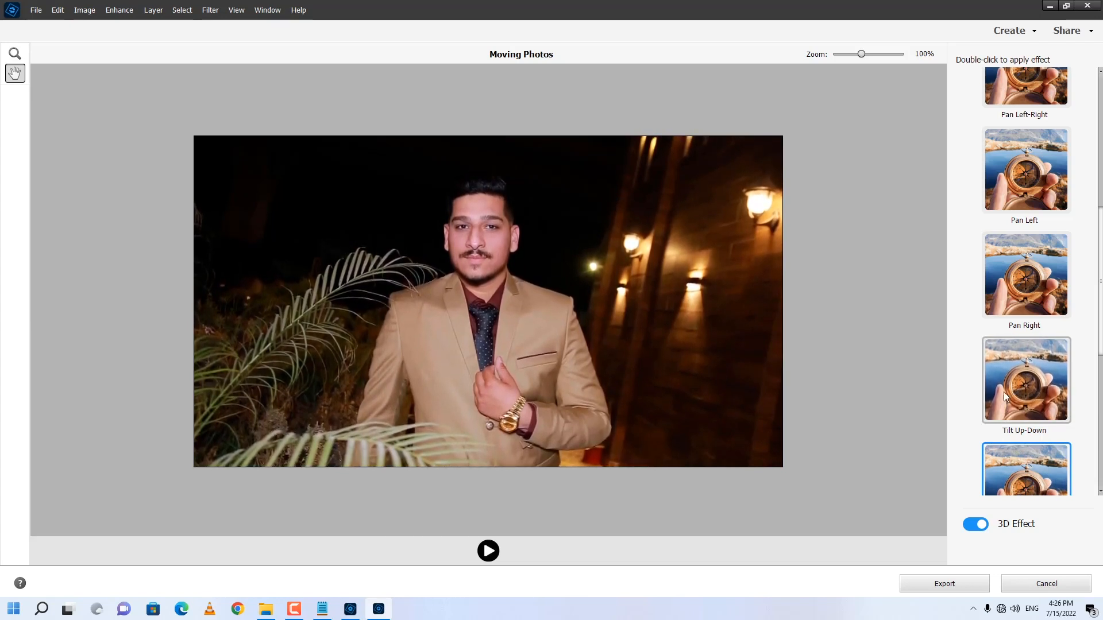
- Apply the Pan Left motion effect to the tan-suit photo and export it as an MP4 named fffff in the pic folder
scroll(1004, 392, down, 5)
double_click(1025, 427)
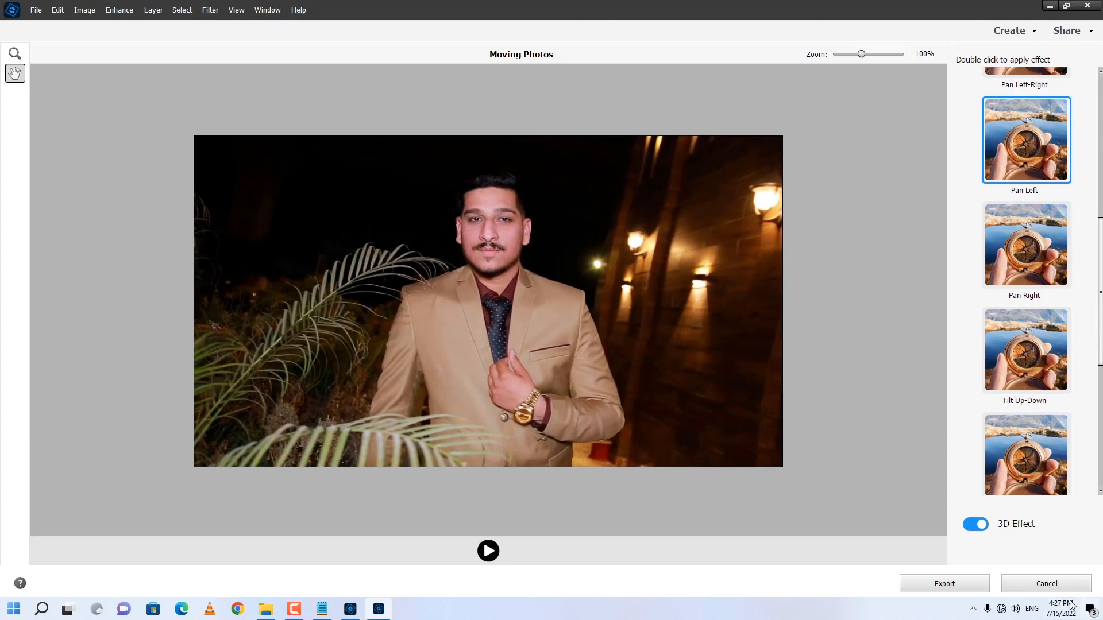
click(957, 584)
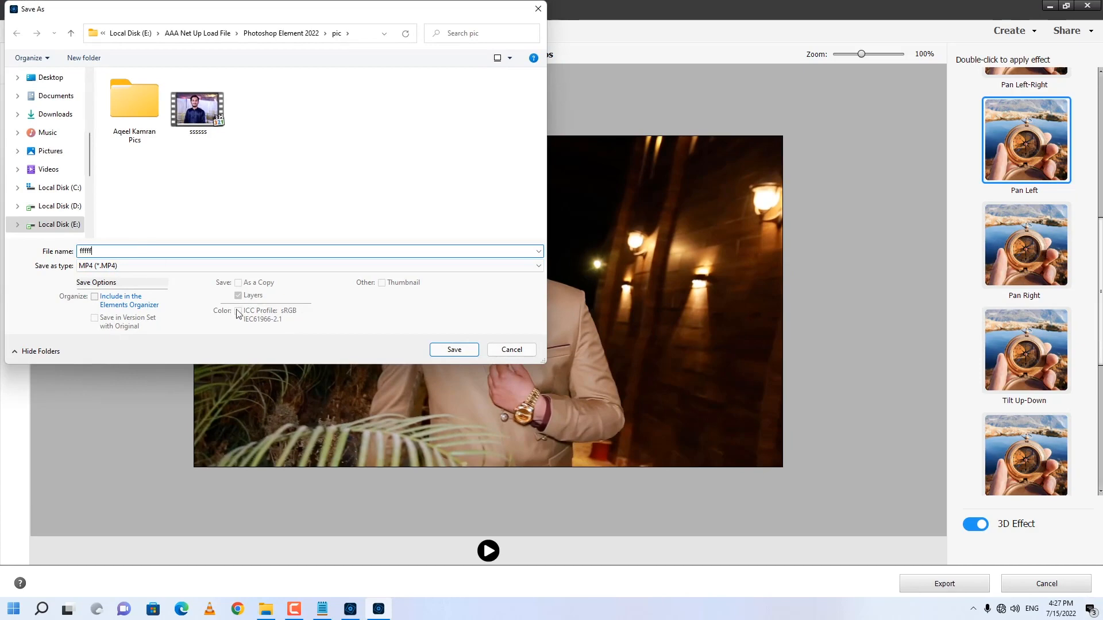
click(454, 351)
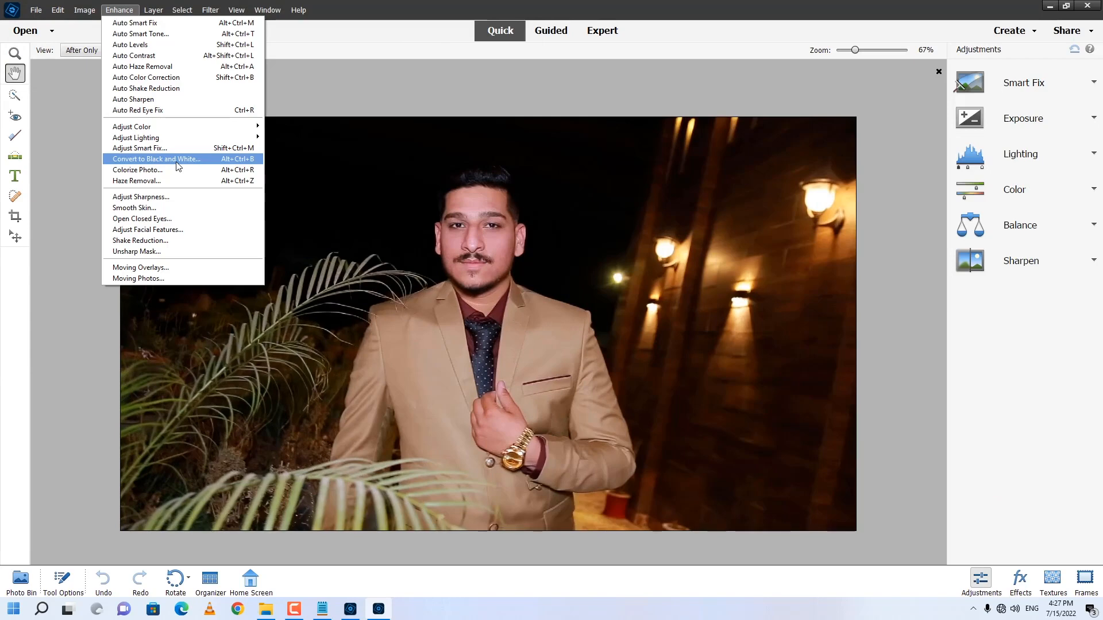
- Try the Convert to Black and White styles from Infrared Effect through Vivid Landscapes on the tan-suit photo, and cancel the conversion
click(179, 163)
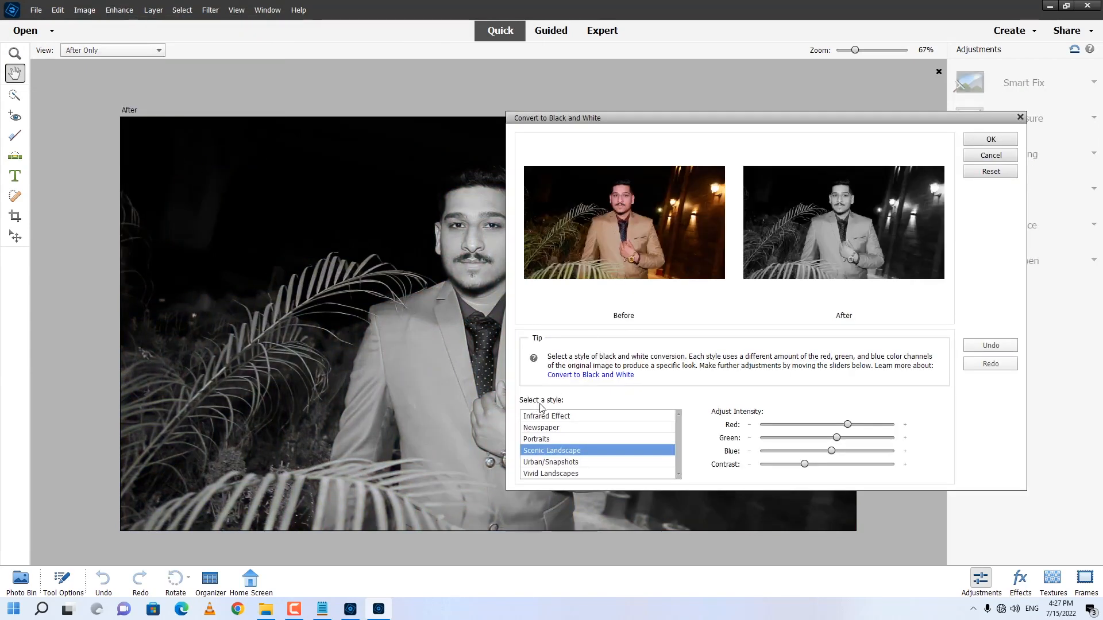
drag(659, 119, 722, 99)
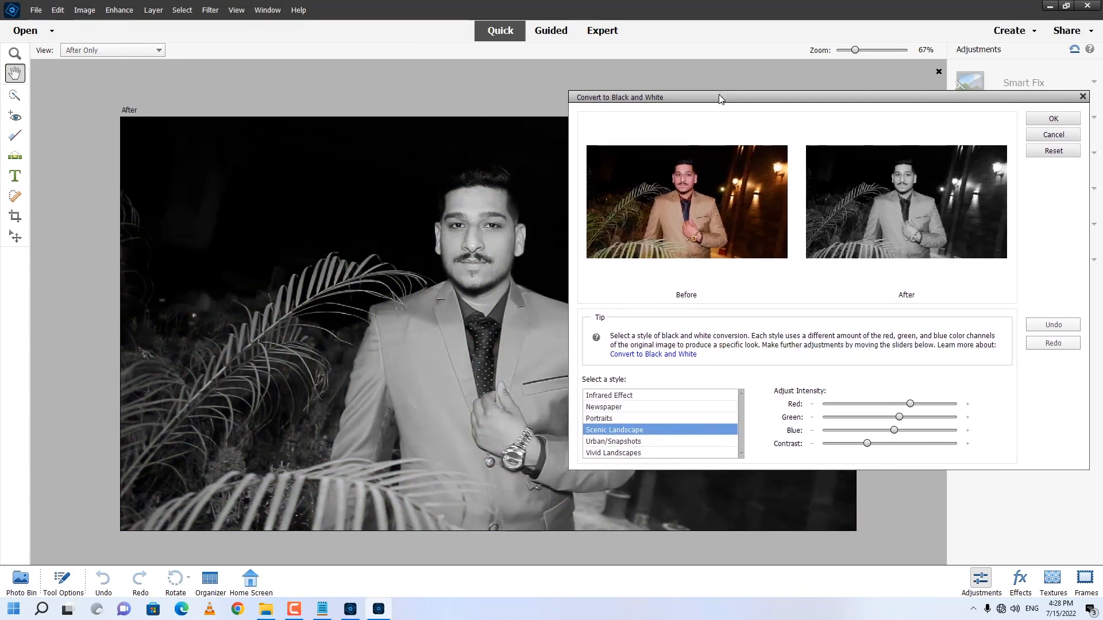
click(619, 397)
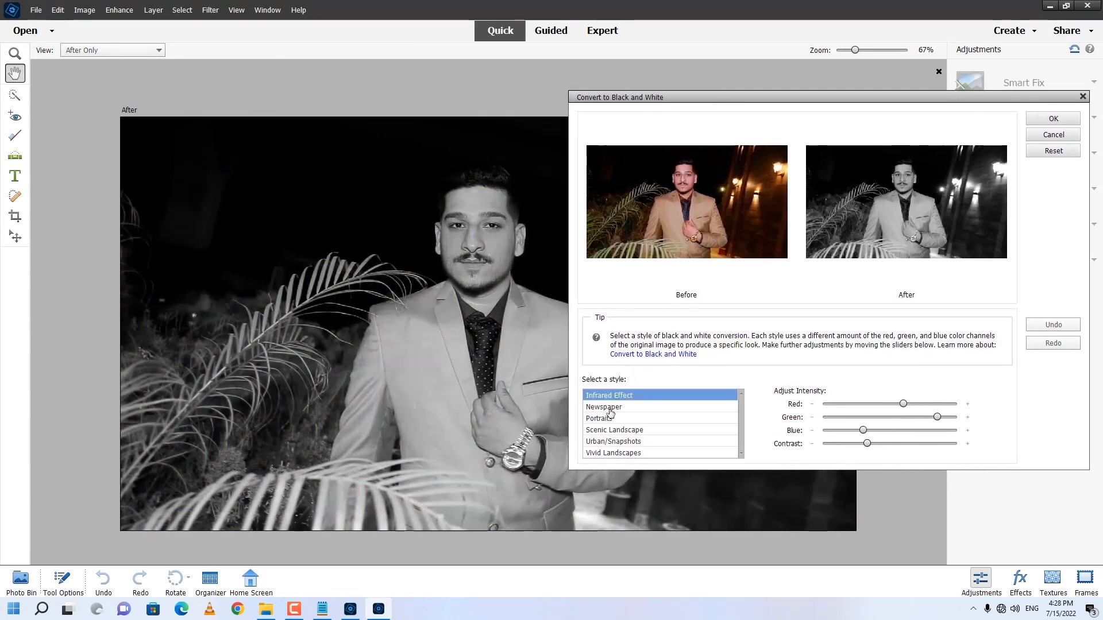
click(608, 409)
click(606, 419)
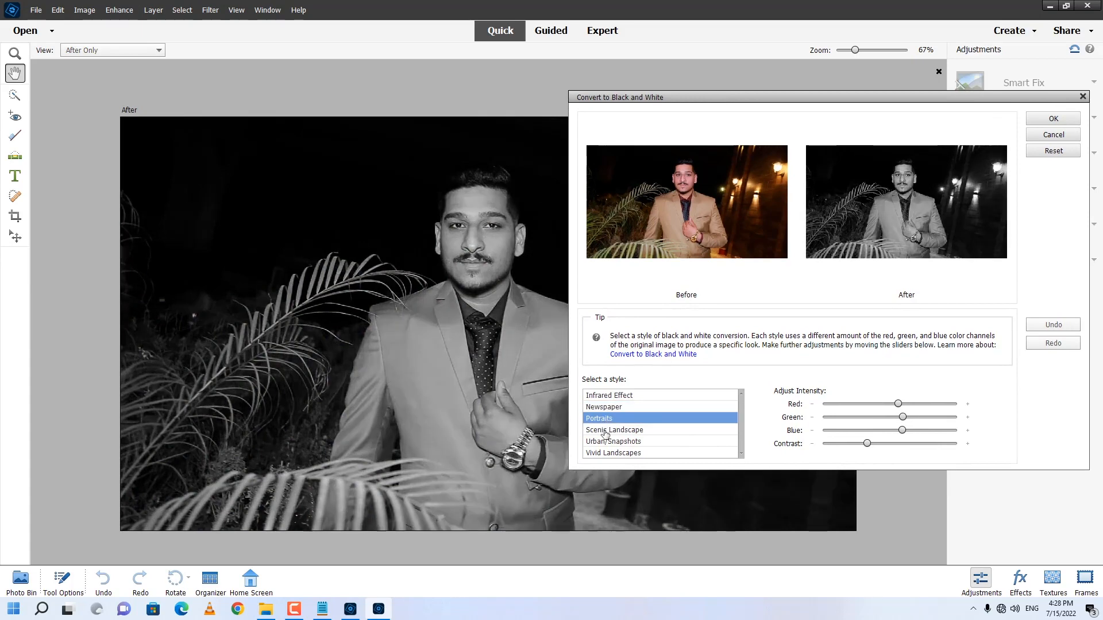
click(606, 431)
click(606, 442)
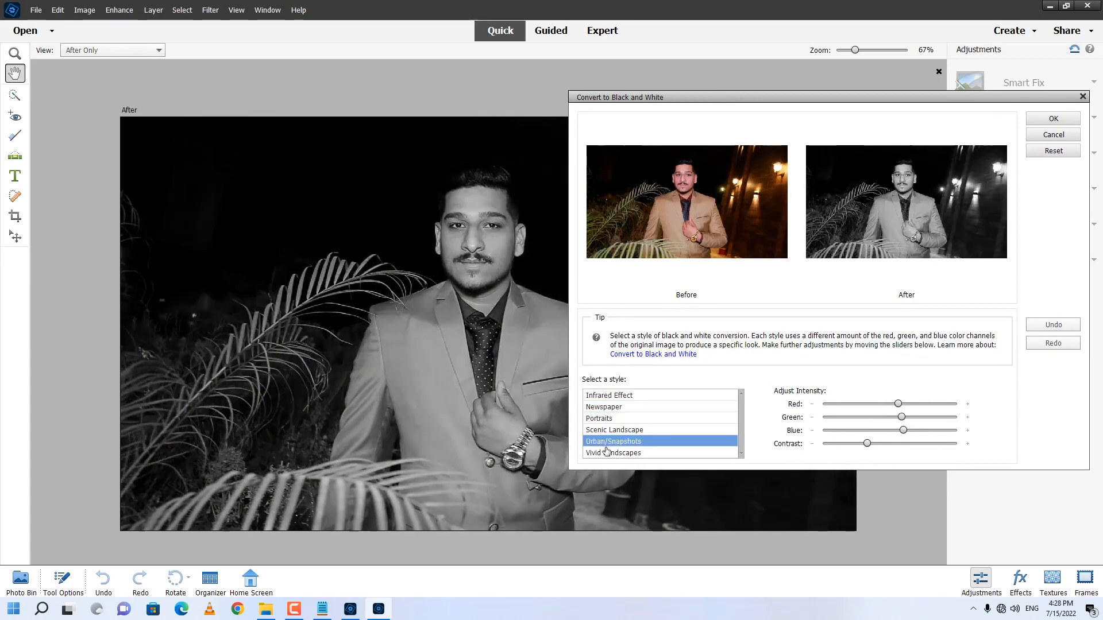
click(604, 454)
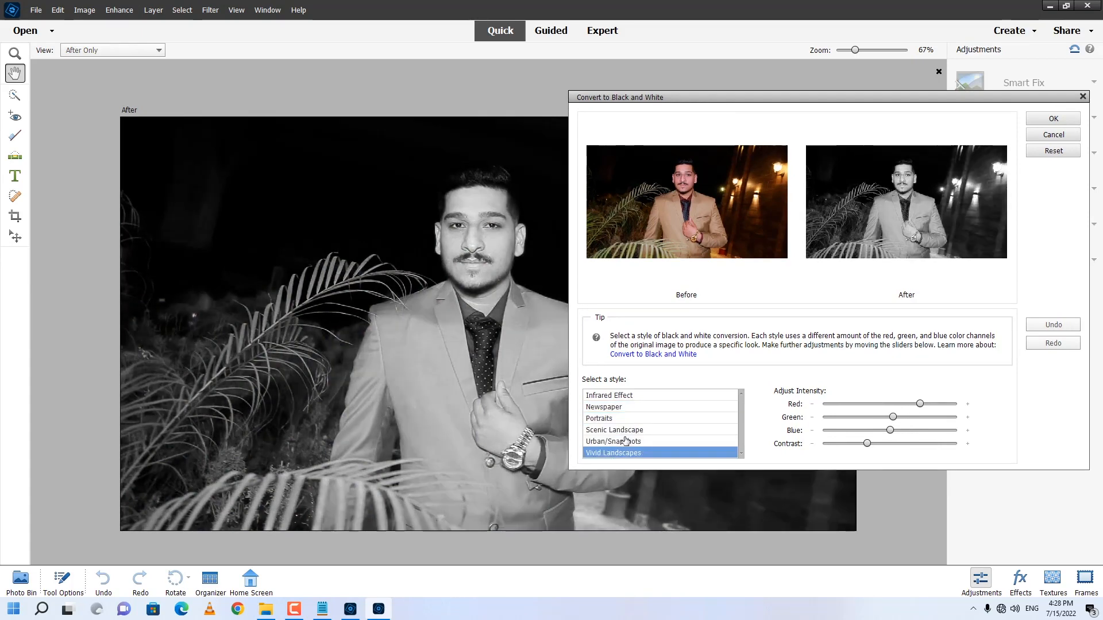
click(1058, 136)
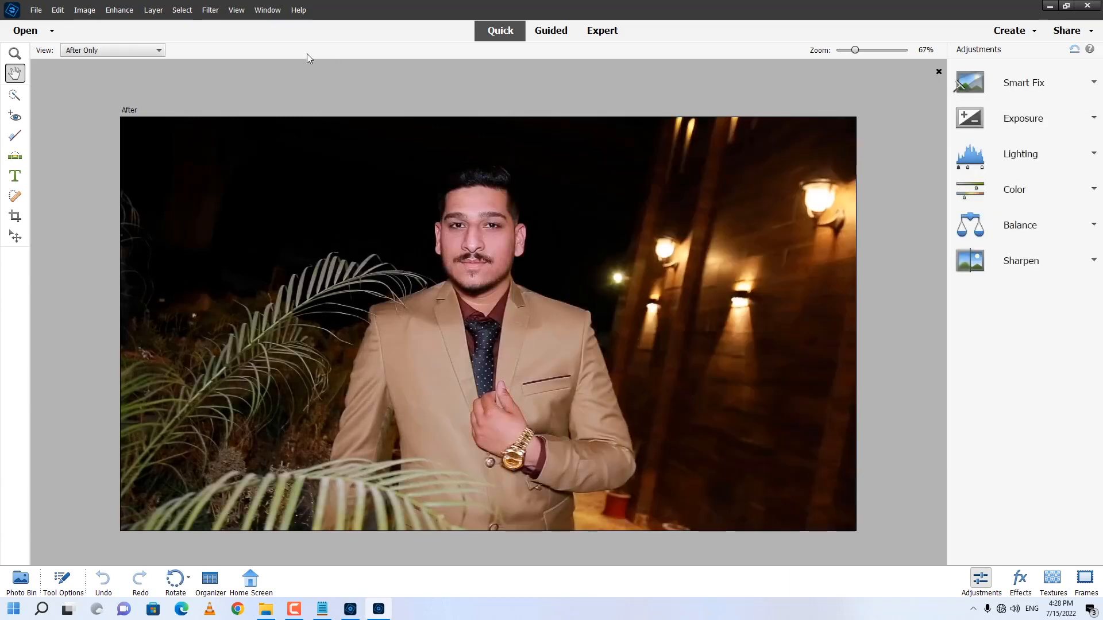
- Smooth the skin of the man in the tan suit at about two-thirds smoothness, comparing before and after, and apply it
click(120, 10)
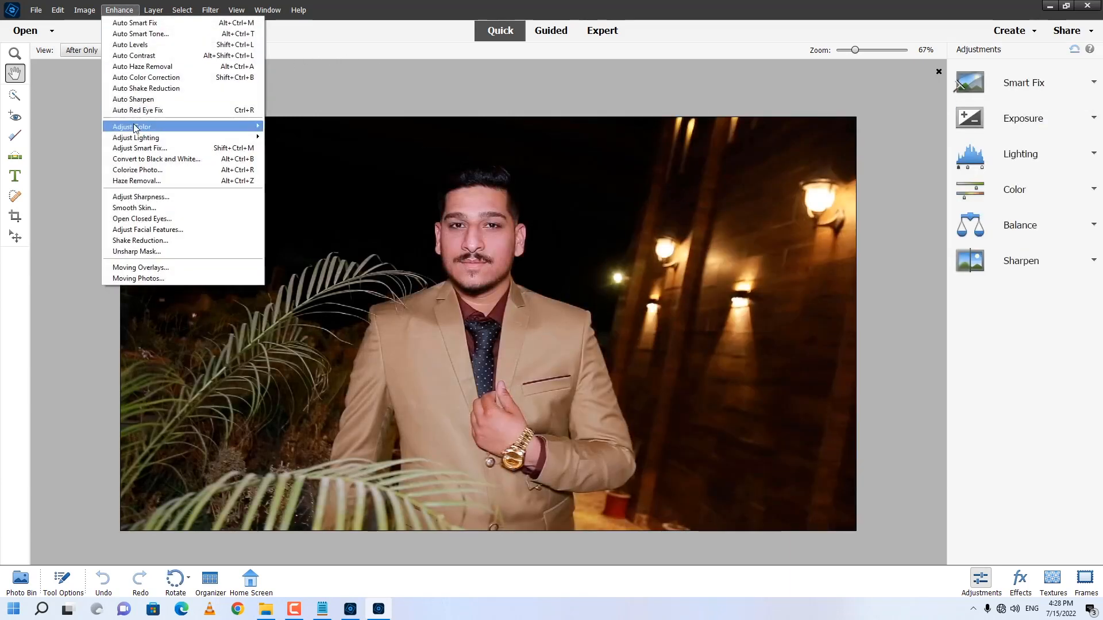
click(141, 210)
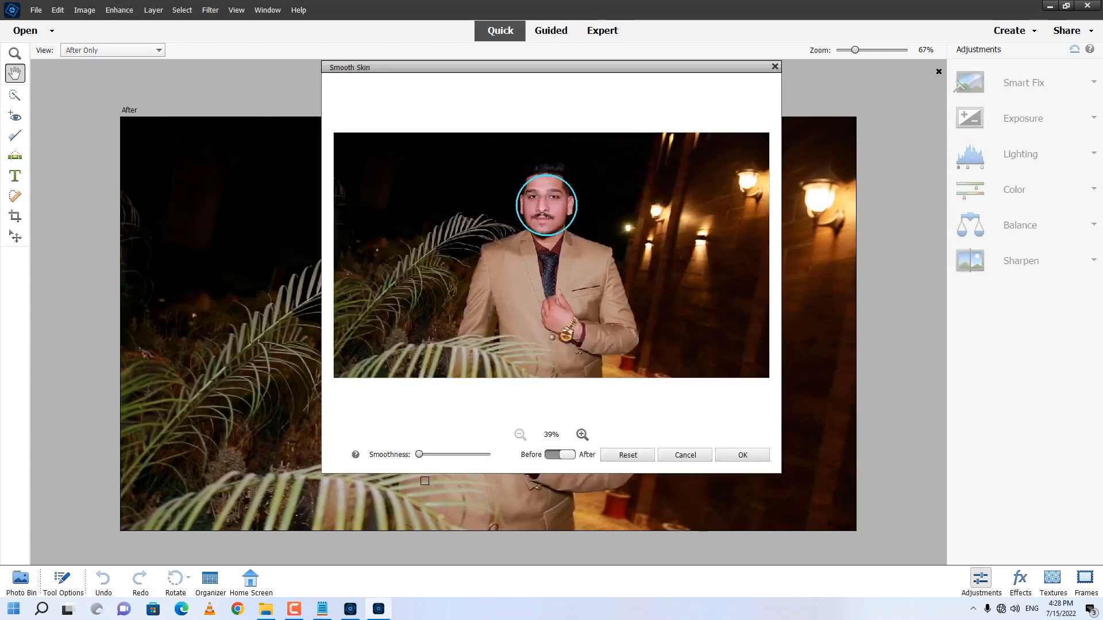
drag(422, 457, 466, 460)
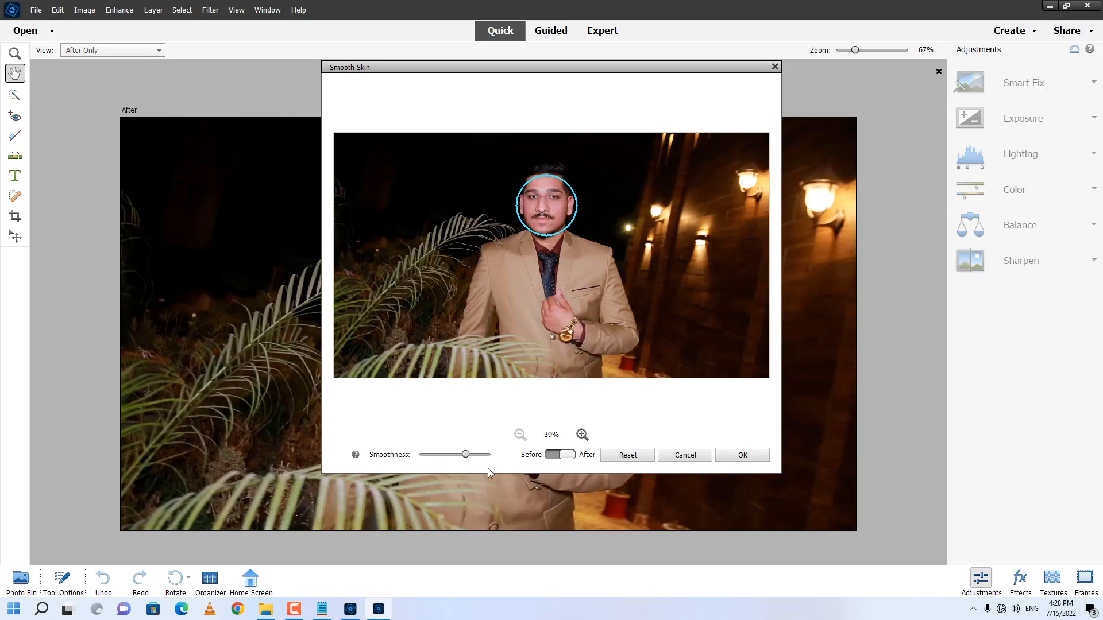
click(547, 457)
click(575, 456)
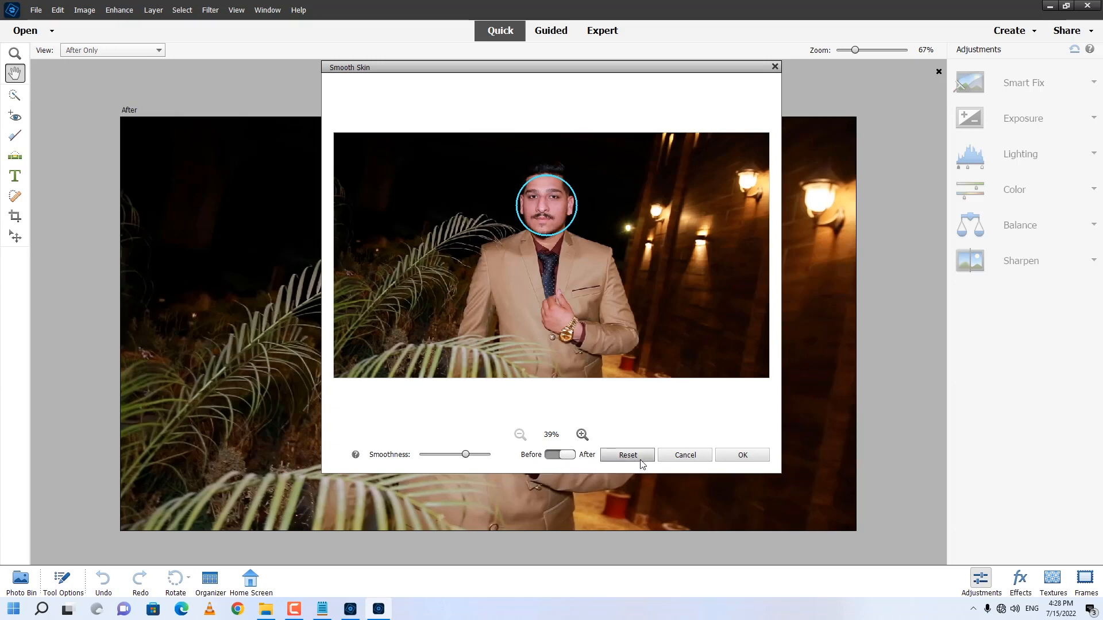
click(742, 457)
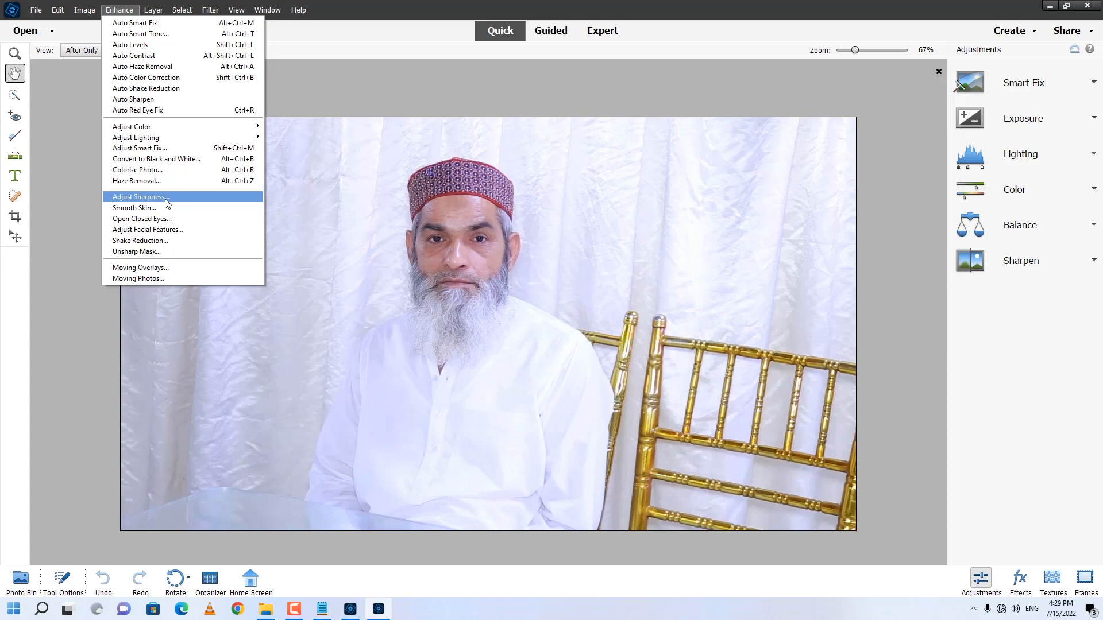
- Sharpen the photo of the bearded man in white with Adjust Sharpness at 155% amount and 3.1 px radius, and close it without saving
click(166, 199)
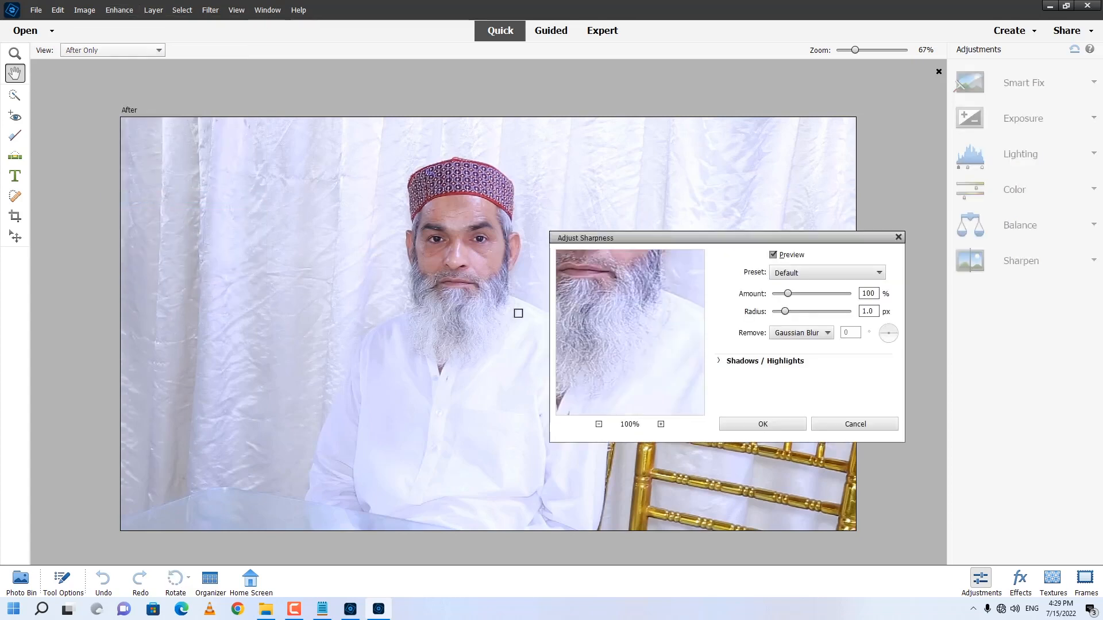
drag(574, 296, 598, 360)
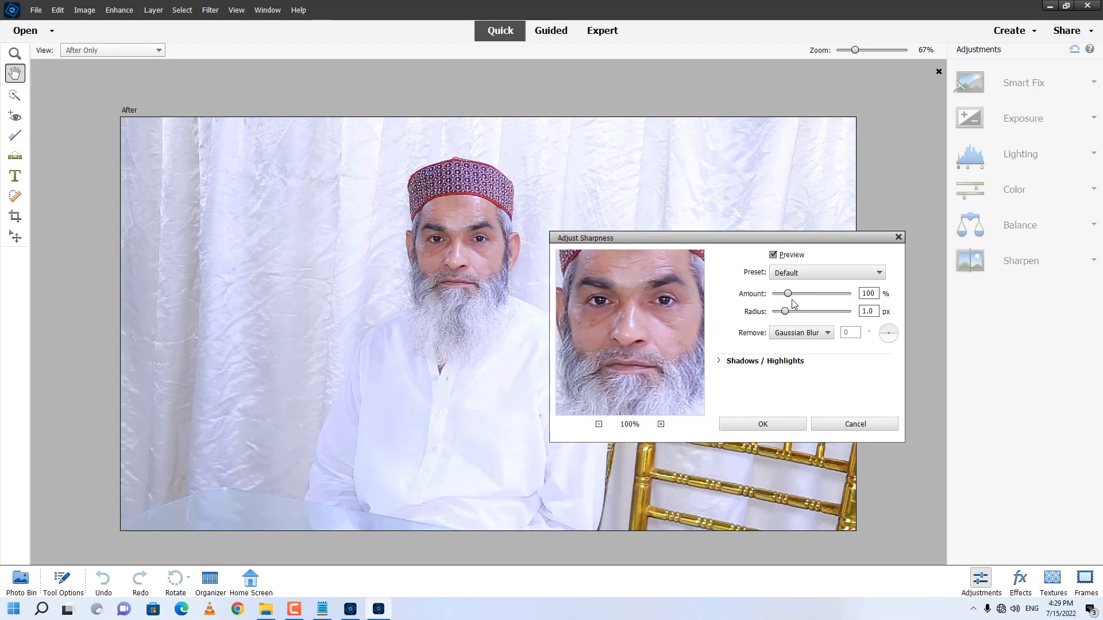
drag(788, 295, 799, 312)
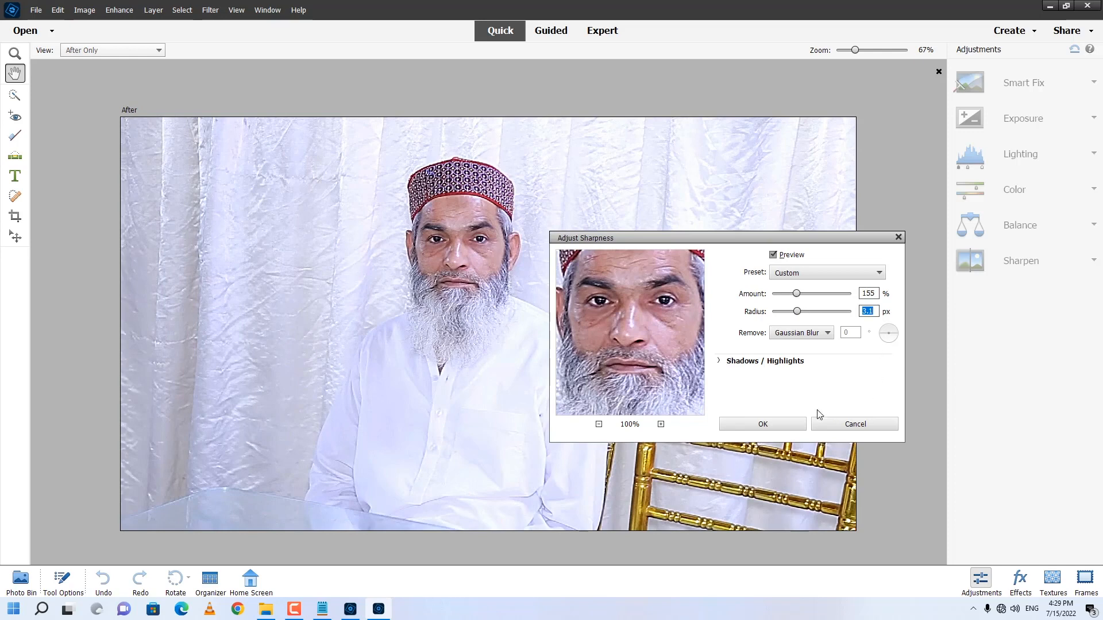
click(787, 424)
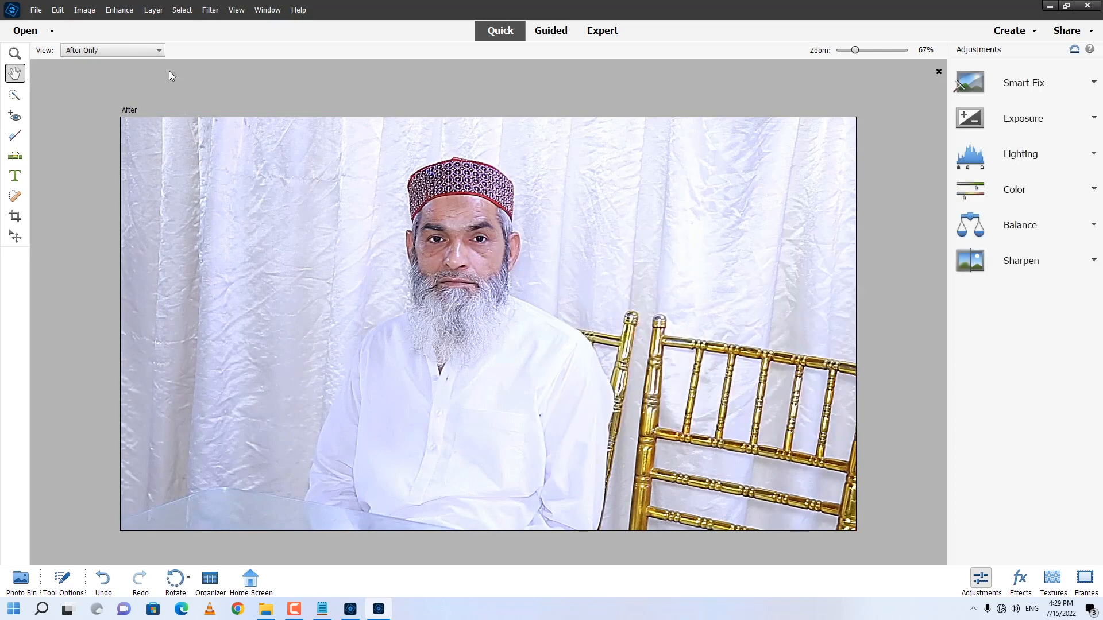
click(939, 72)
key(n)
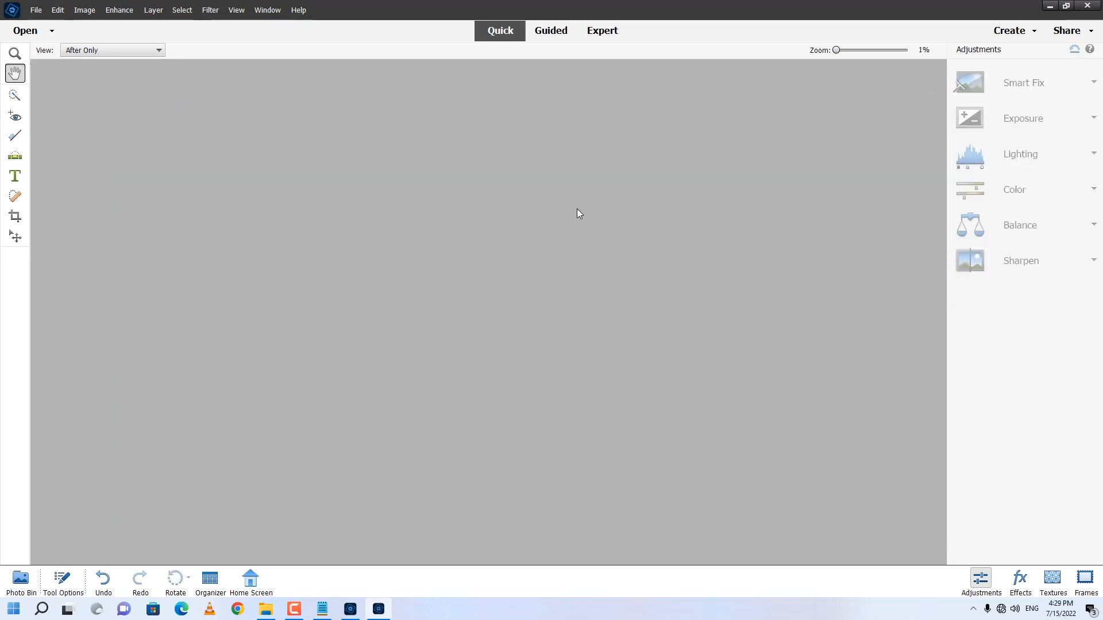